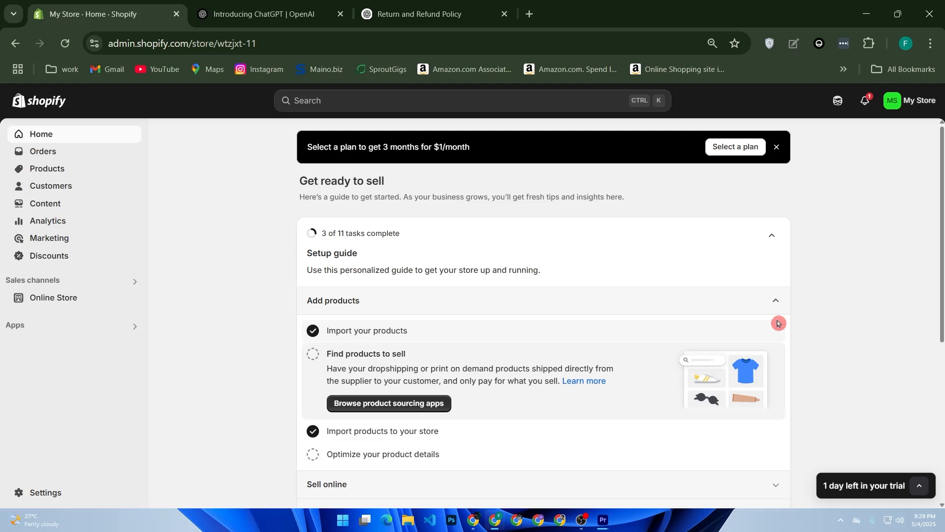
scroll(512, 281, "down", 5)
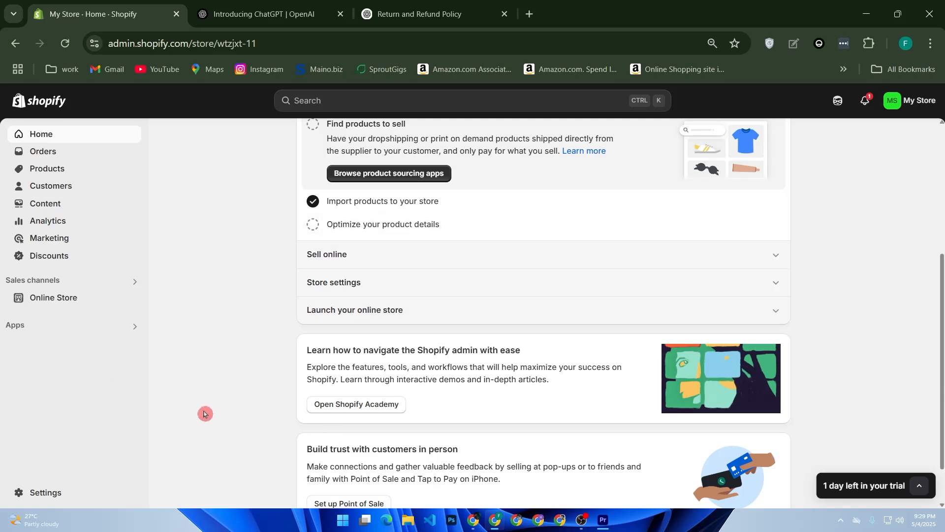
left_click(104, 498)
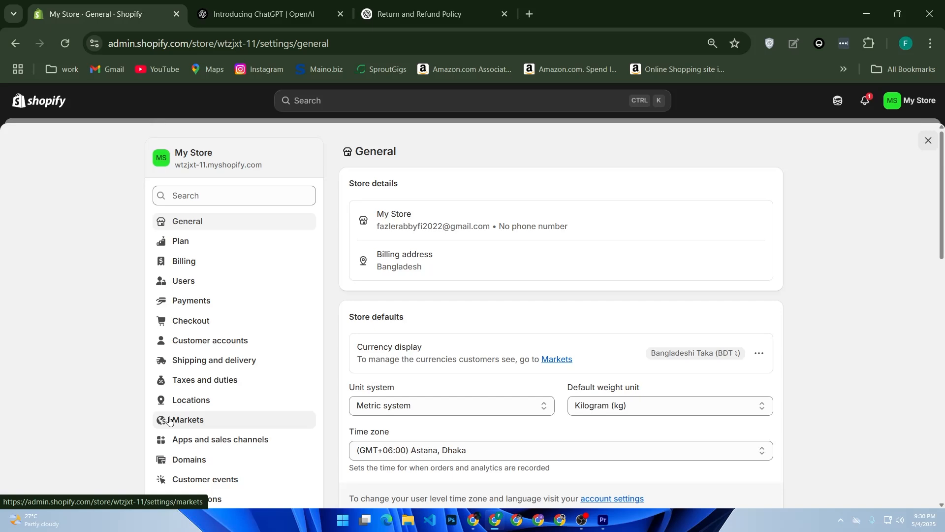
key("Escape")
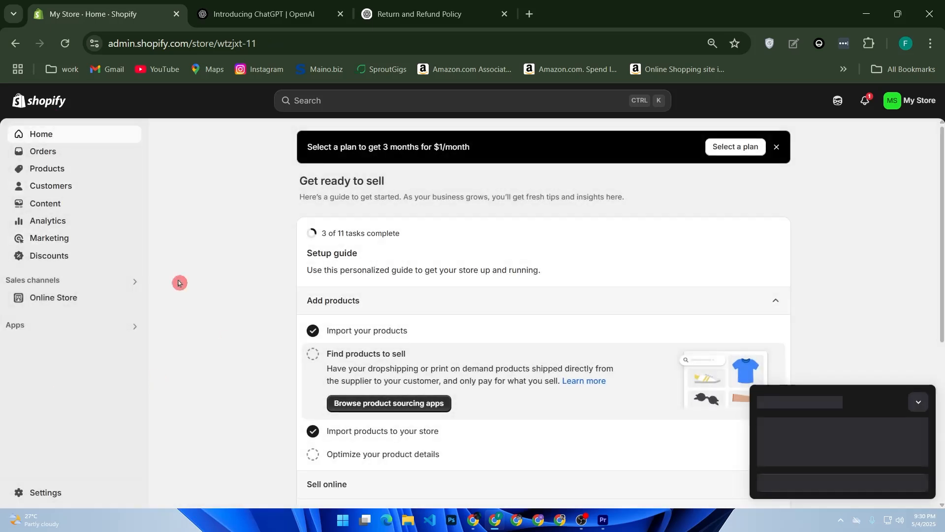
Open the Shopify App Store from the apps and sales channels settings
left_click(54, 327)
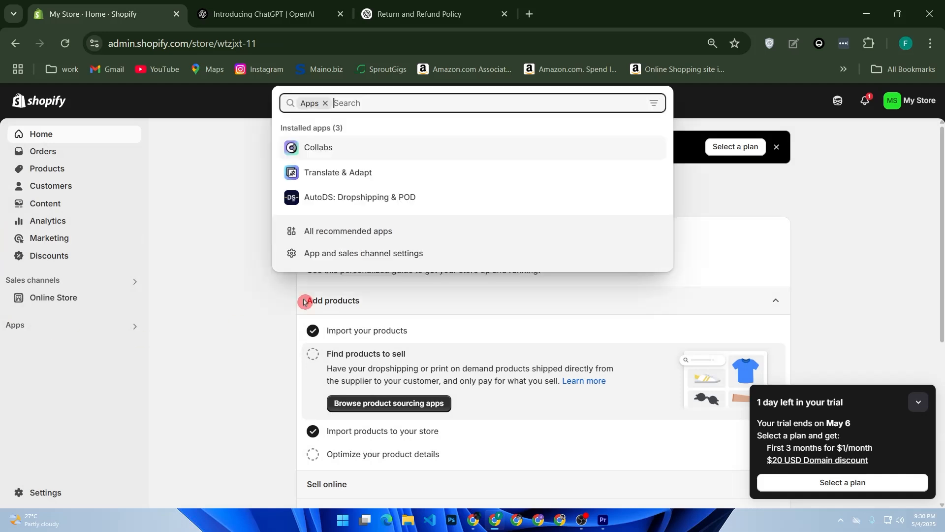
left_click(306, 260)
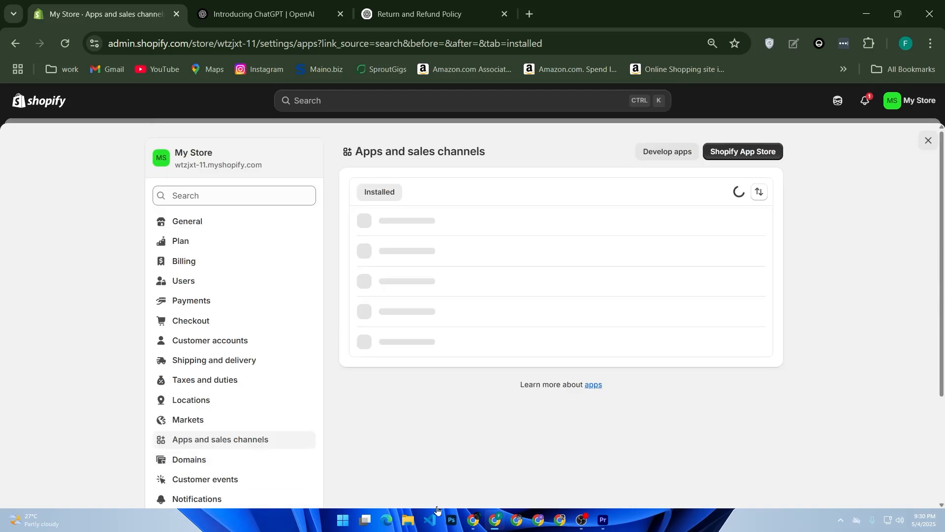
left_click(746, 159)
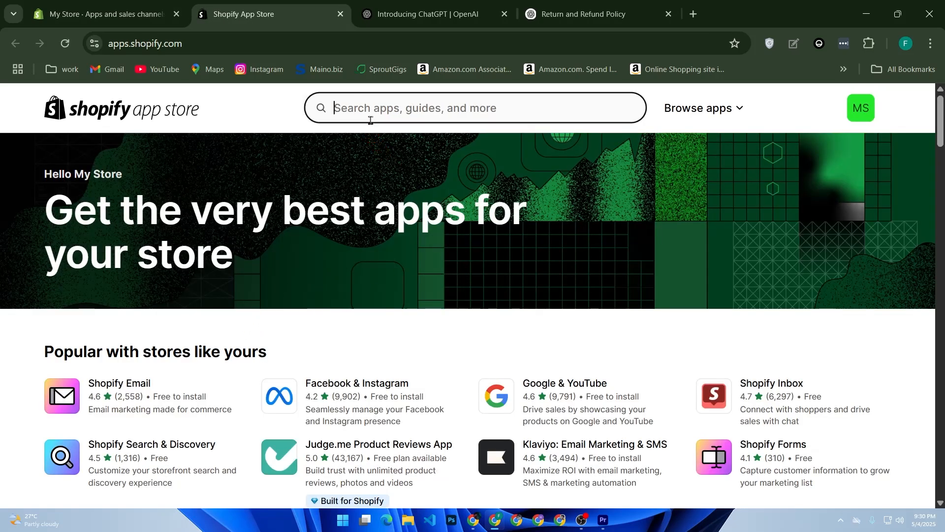
Search the App Store for ultimate trust badges
left_click(370, 120)
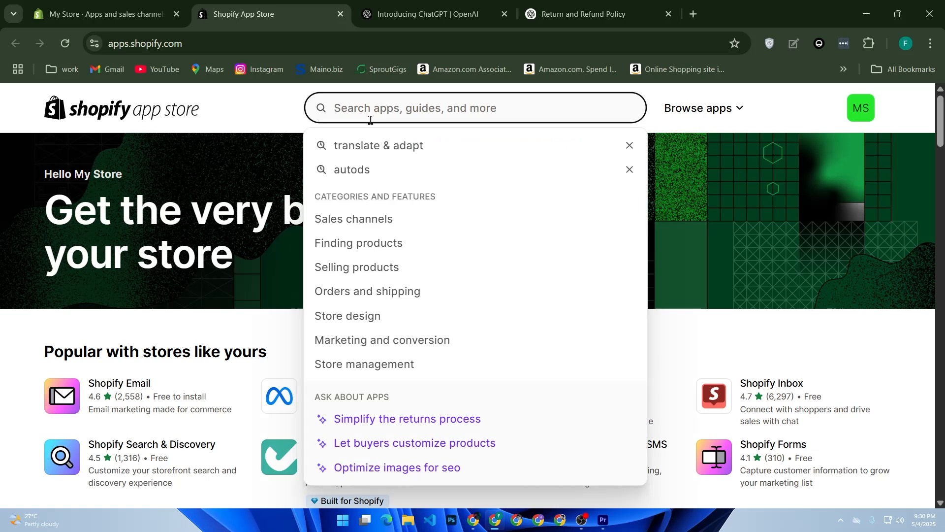
type("ul")
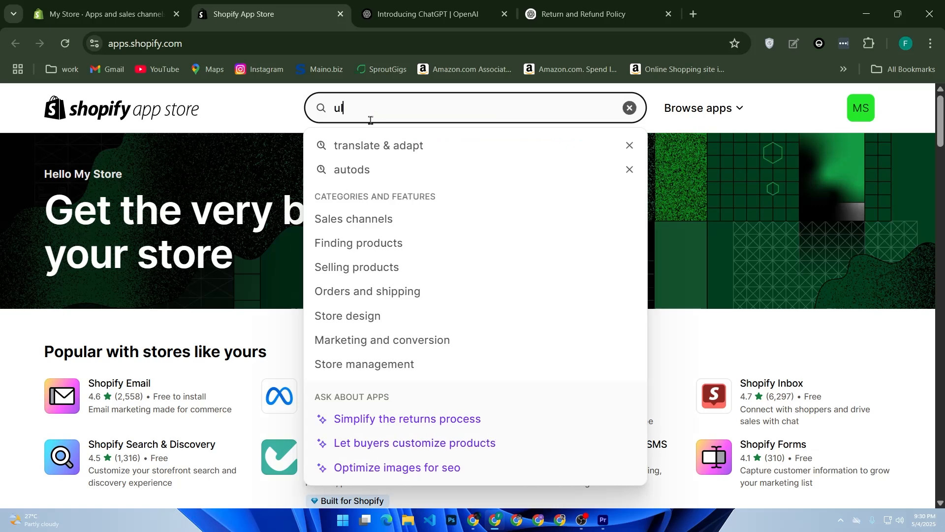
type("timate")
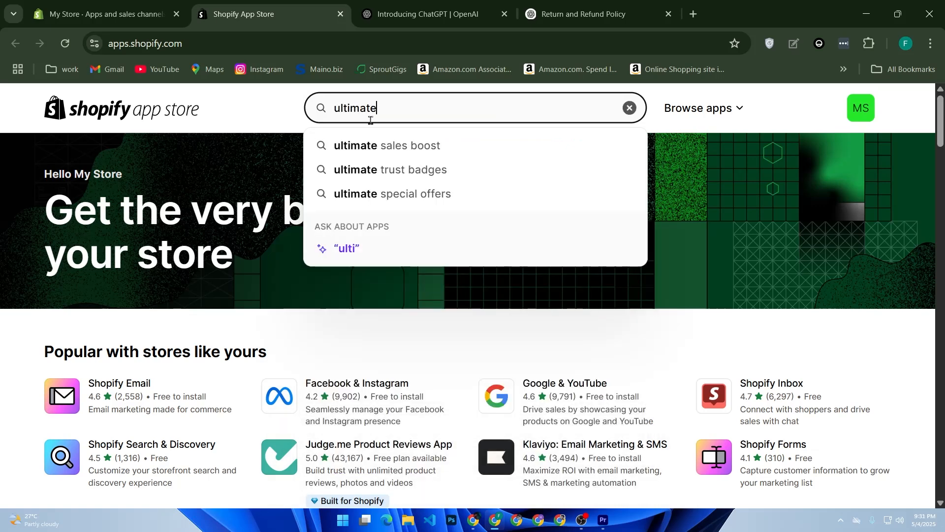
key("Return")
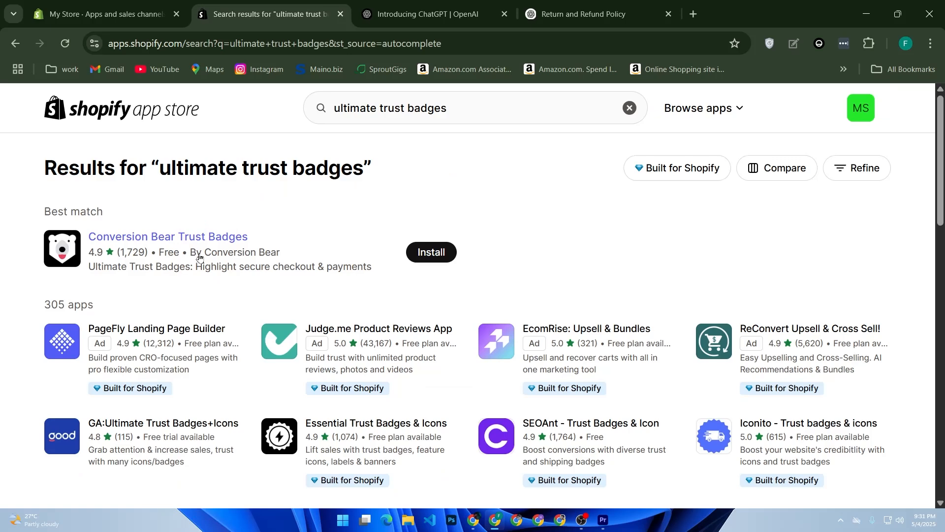
Open the Conversion Bear Trust Badges app listing and look over its page
left_click_drag(201, 253, 263, 256)
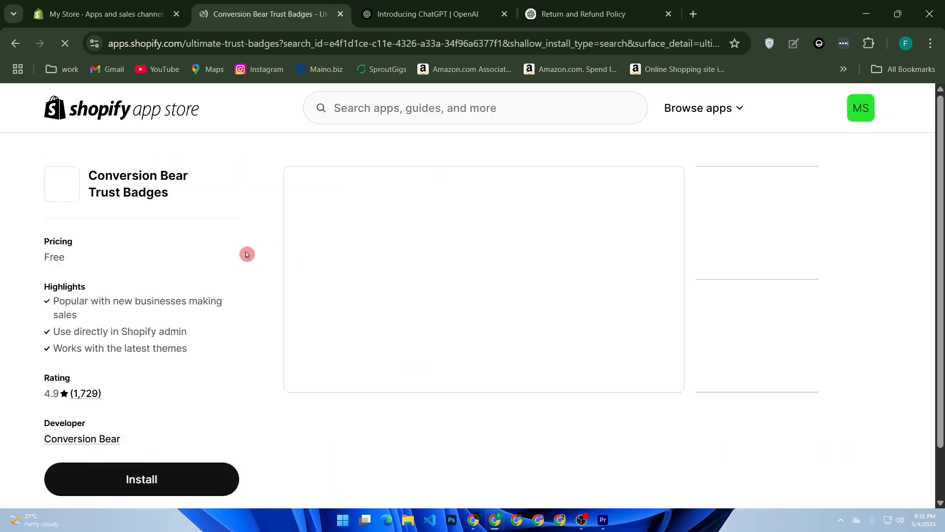
scroll(221, 266, "down", 3)
scroll(225, 276, "up", 2)
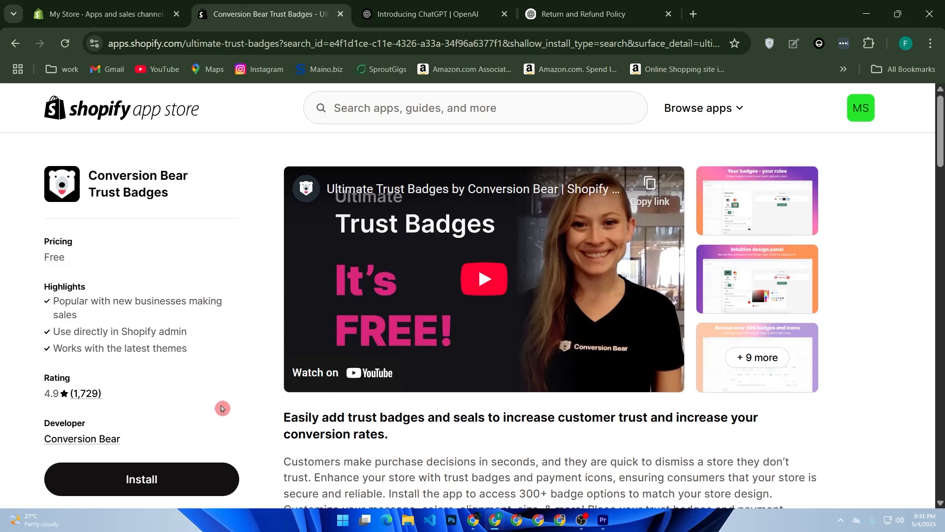
Search the App Store for trust hero and browse the results
left_click(447, 105)
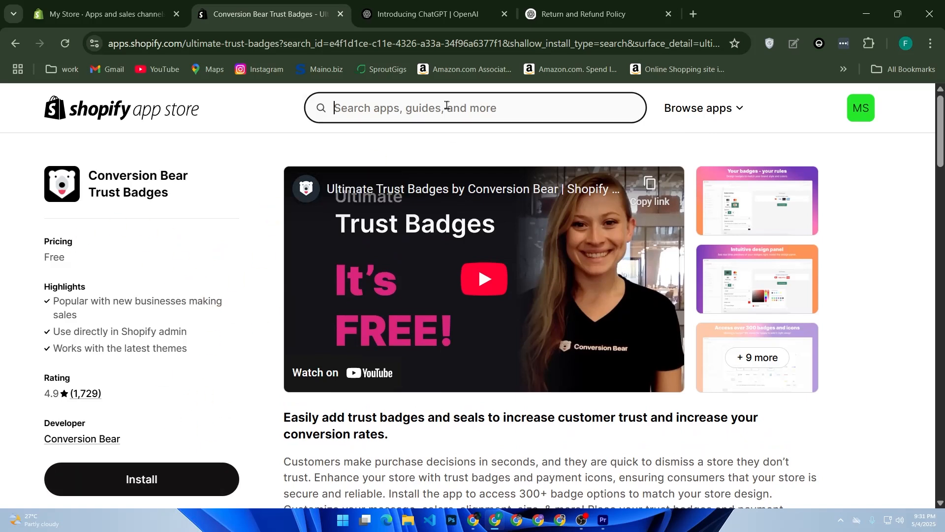
type("tr")
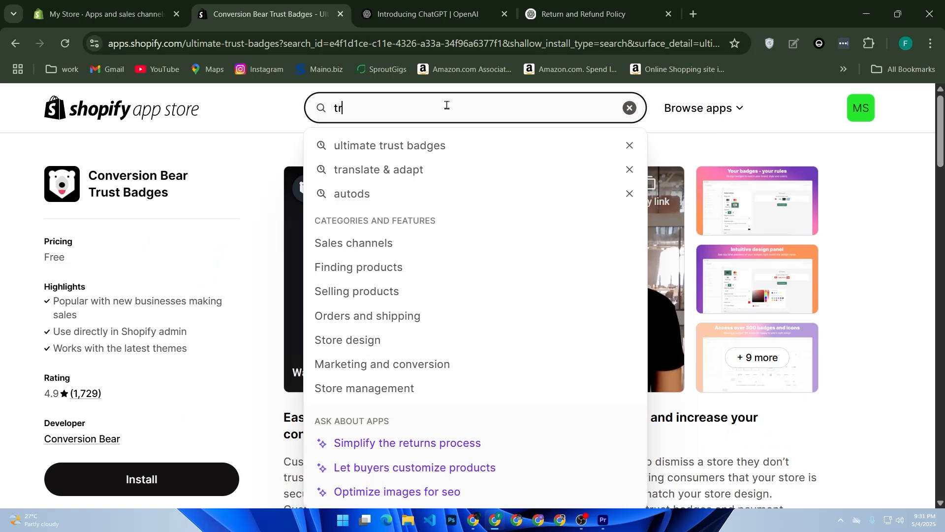
type("ust he")
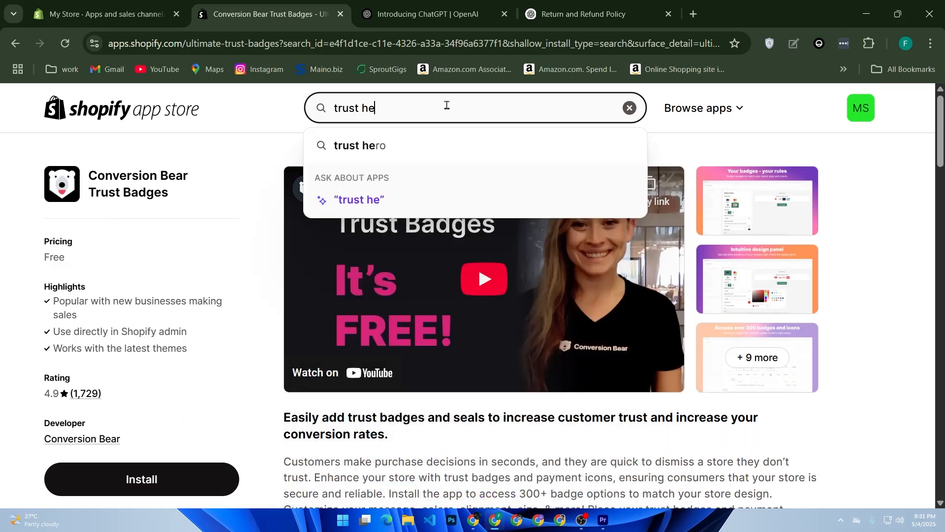
key("Down")
key("Return")
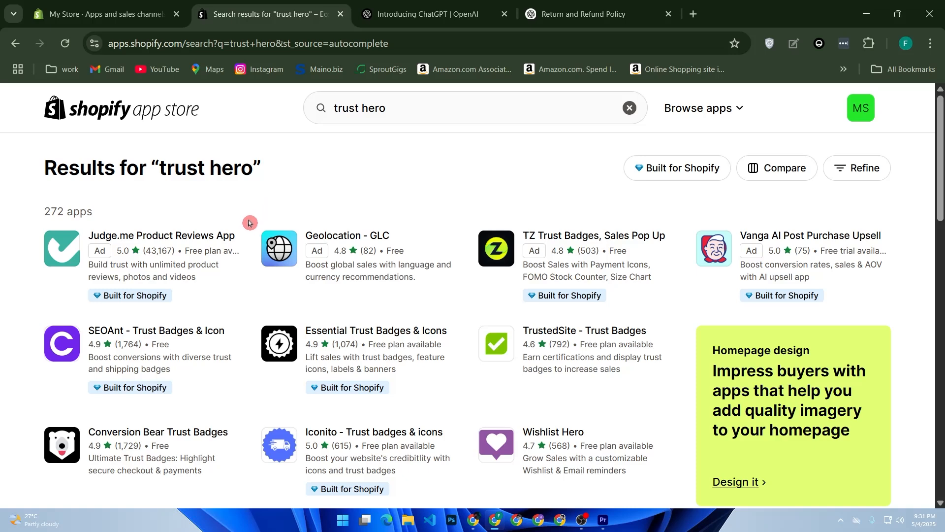
scroll(250, 223, "down", 2)
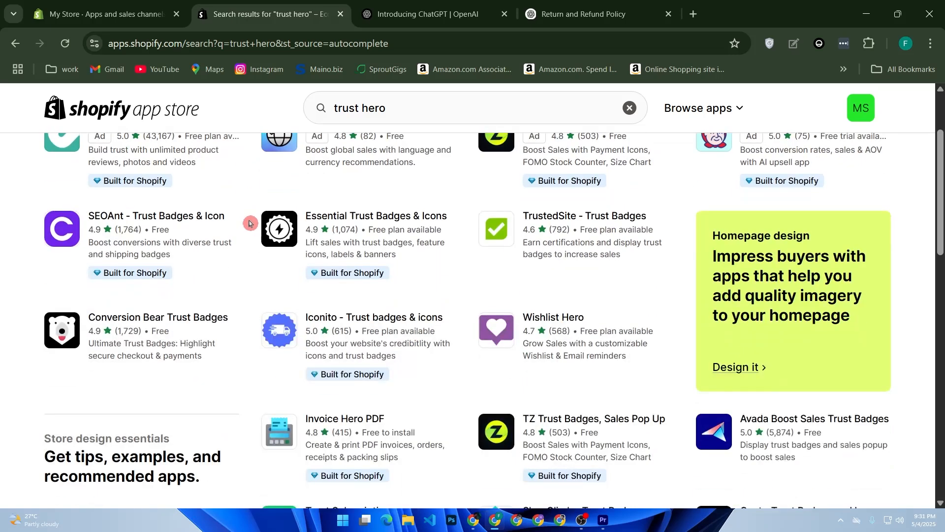
scroll(252, 224, "down", 5)
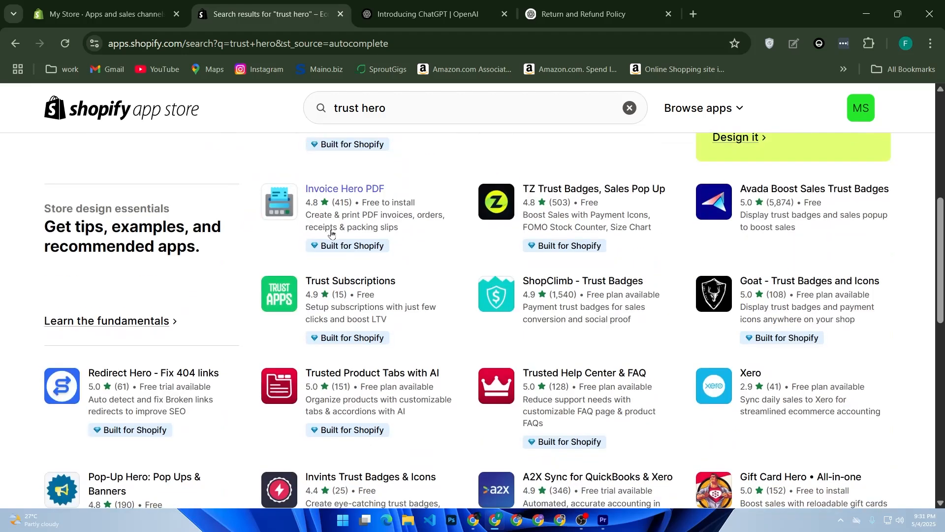
scroll(359, 258, "up", 7)
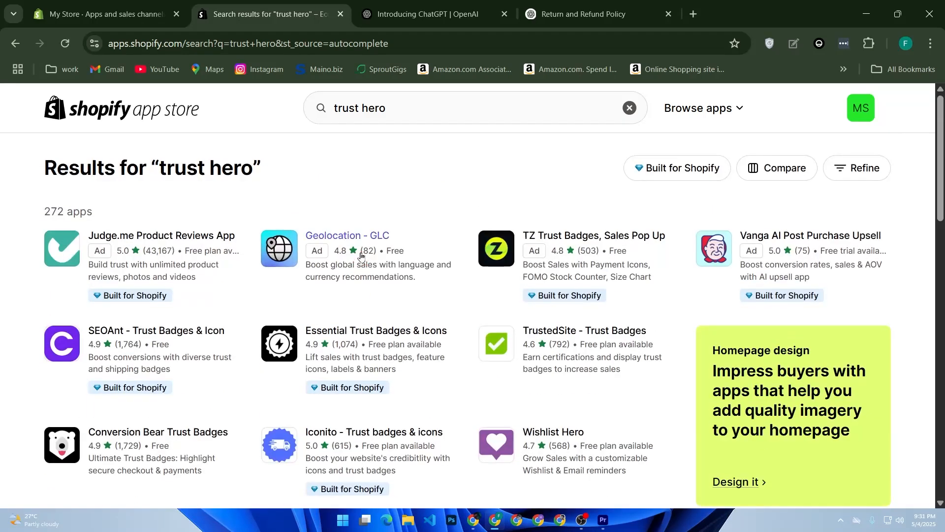
Search the App Store for trust badge master
left_click(393, 116)
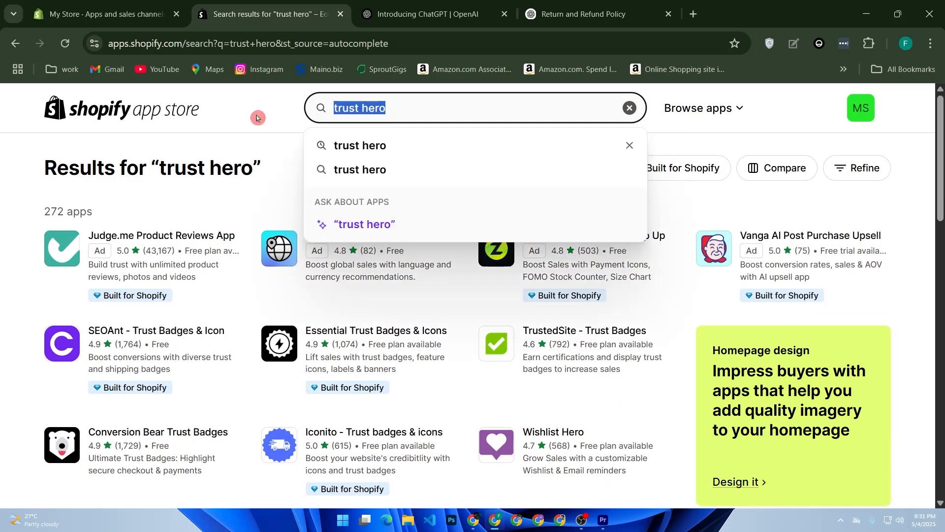
type("trus")
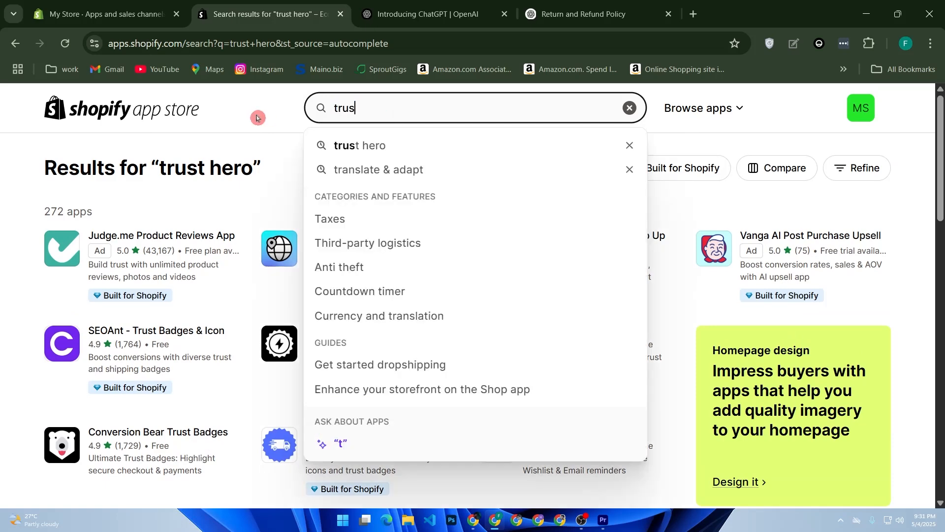
type("t ba")
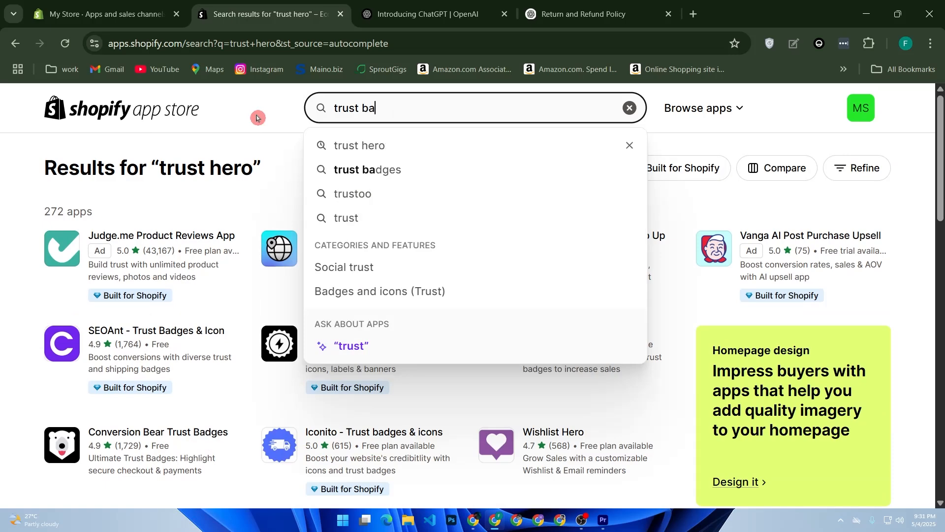
type("dge ")
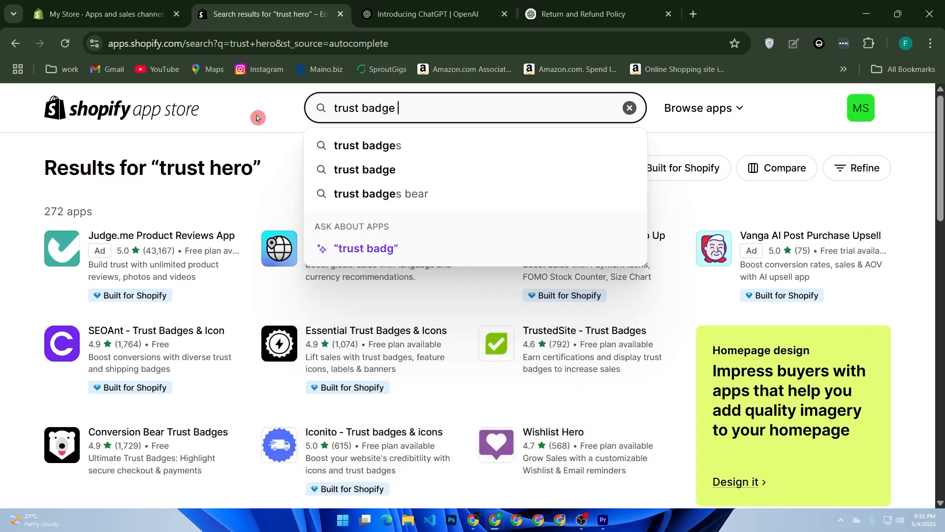
type("master")
key("Return")
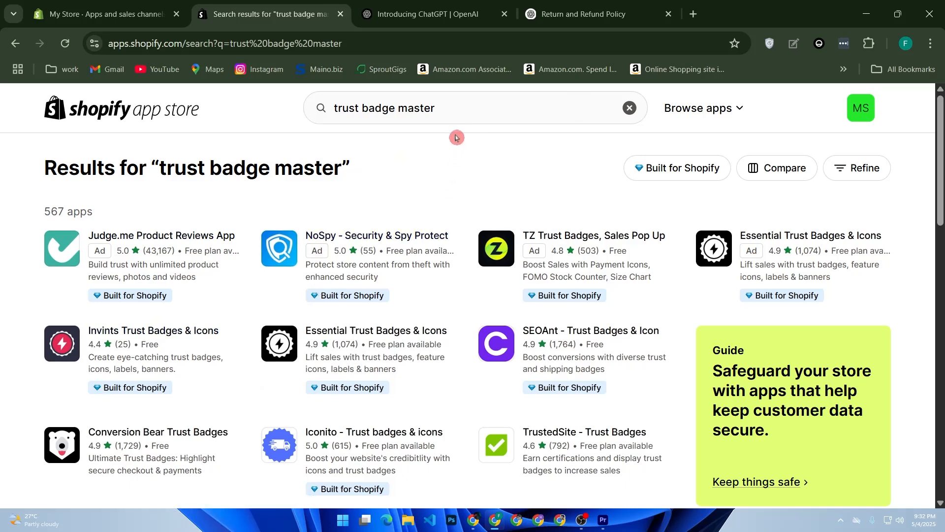
Search the App Store again for ultimate trust badges
left_click_drag(450, 107, 321, 107)
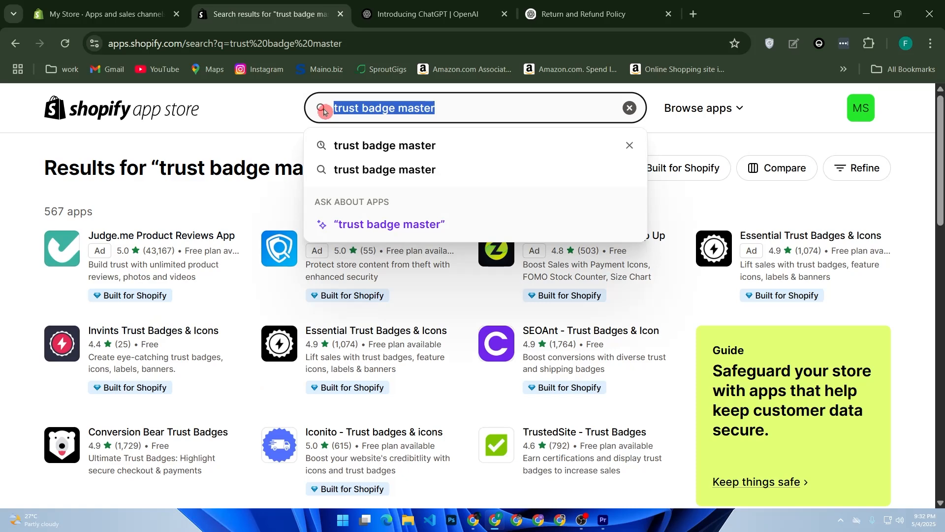
type("ul")
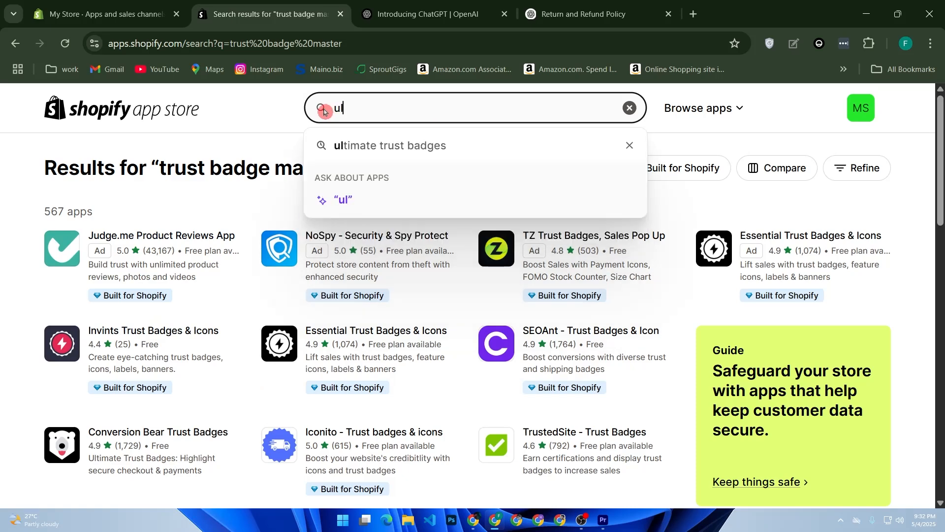
key("Down")
key("Return")
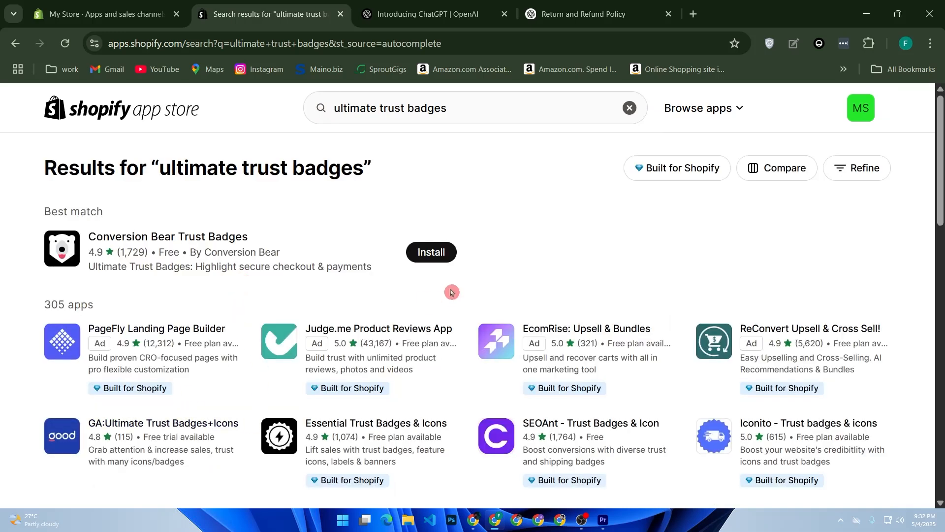
Install the Conversion Bear Trust Badges app and approve its data access request
left_click(428, 263)
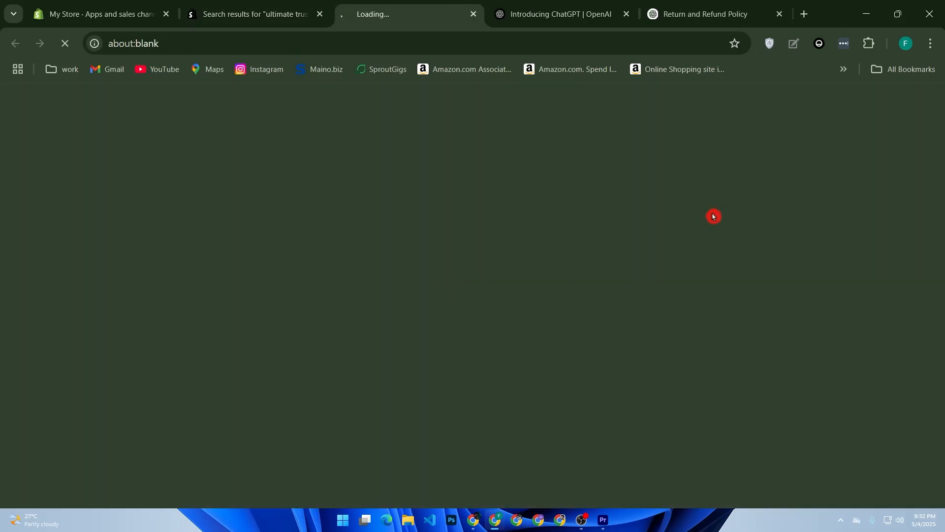
left_click(626, 17)
left_click(627, 18)
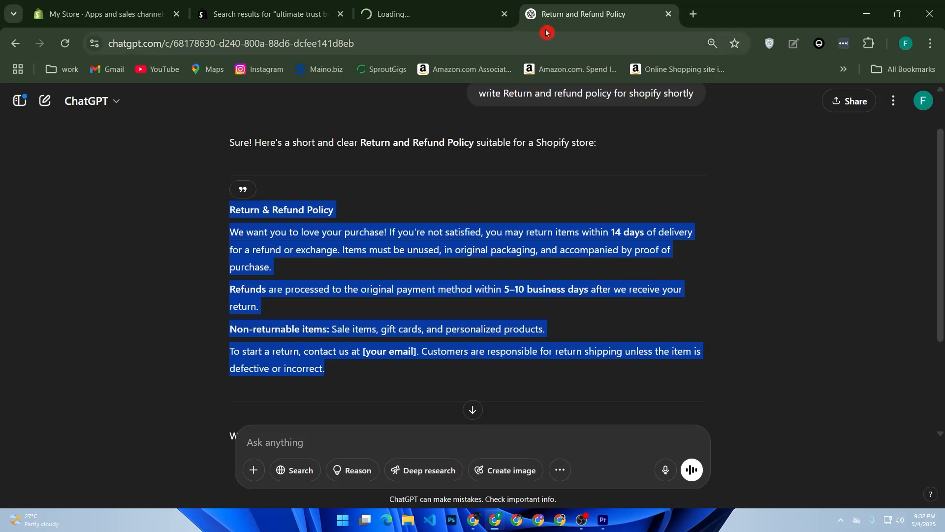
left_click(669, 18)
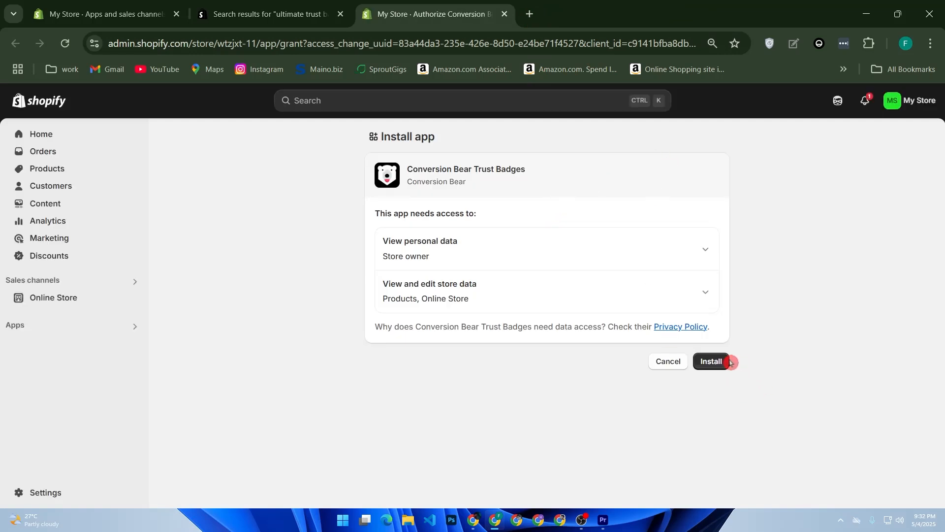
left_click(724, 361)
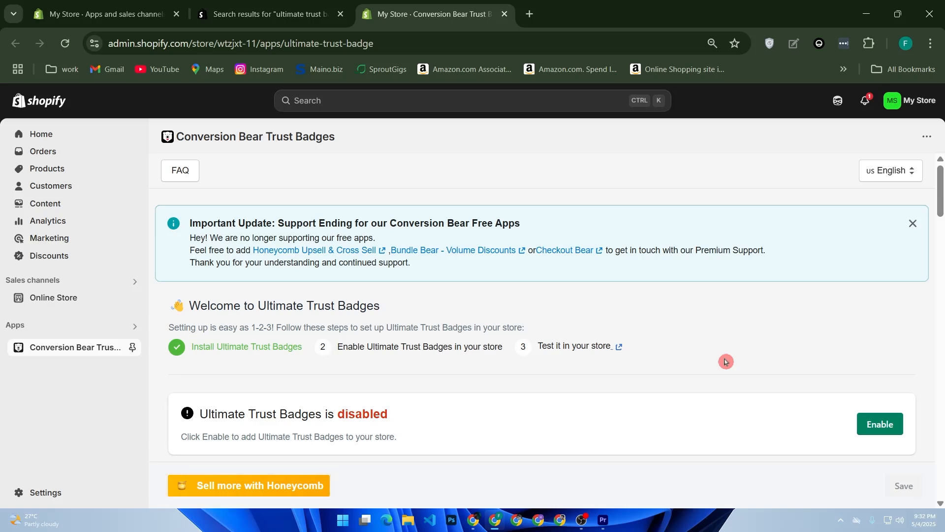
Open the badge selection dialog in the Conversion Bear Trust Badges settings
scroll(729, 359, "down", 5)
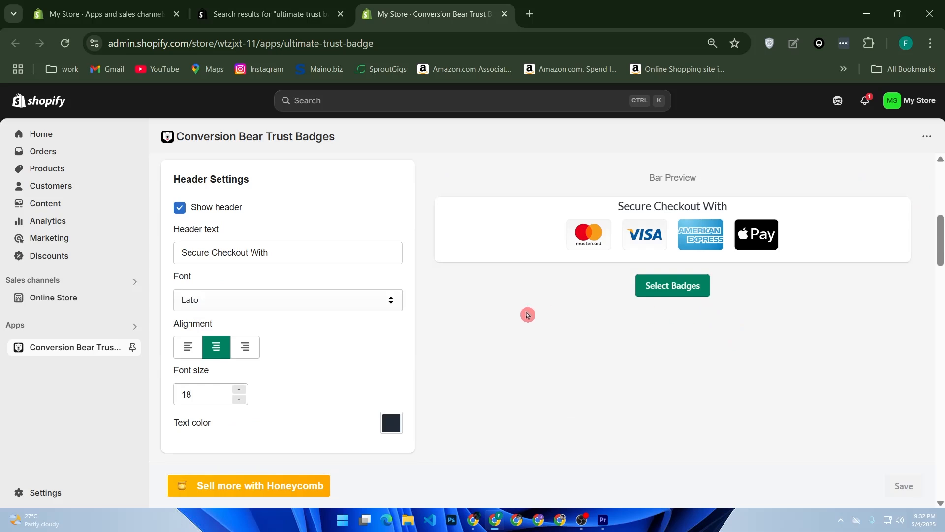
scroll(517, 317, "down", 5)
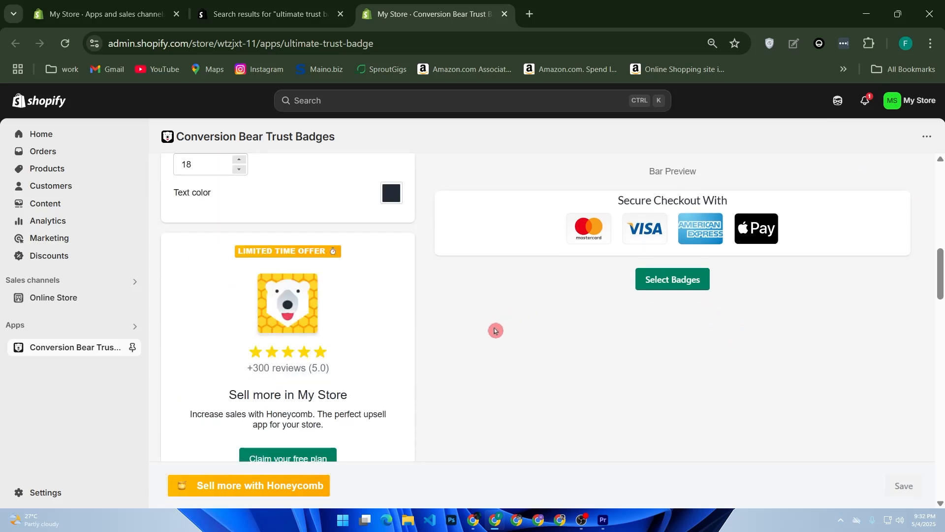
scroll(495, 331, "down", 2)
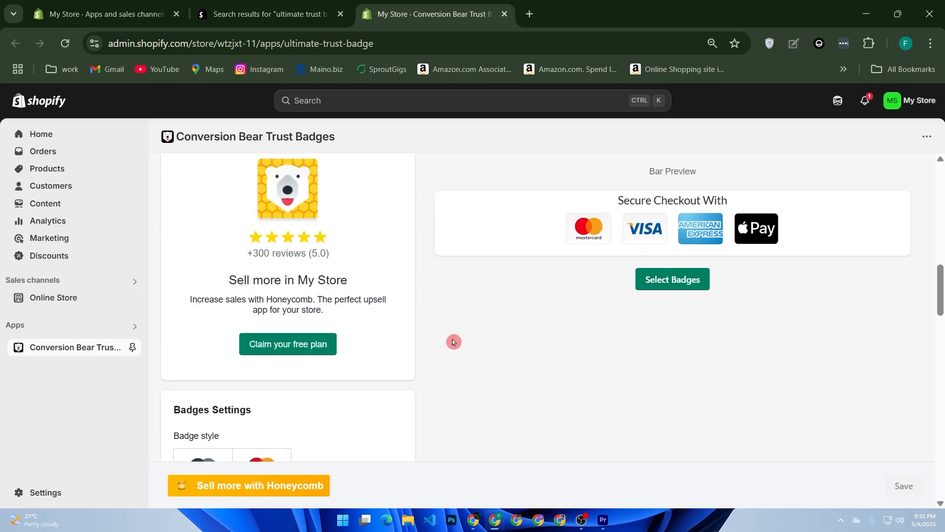
scroll(412, 346, "down", 4)
scroll(412, 348, "down", 12)
scroll(422, 346, "down", 3)
left_click(666, 285)
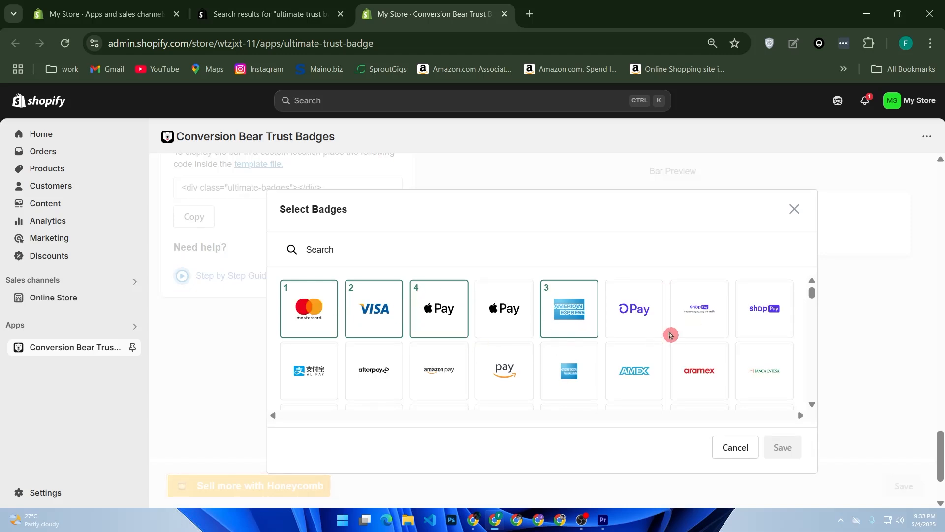
Scroll through the available badges and close the badge selection dialog
scroll(611, 337, "down", 3)
scroll(612, 338, "down", 3)
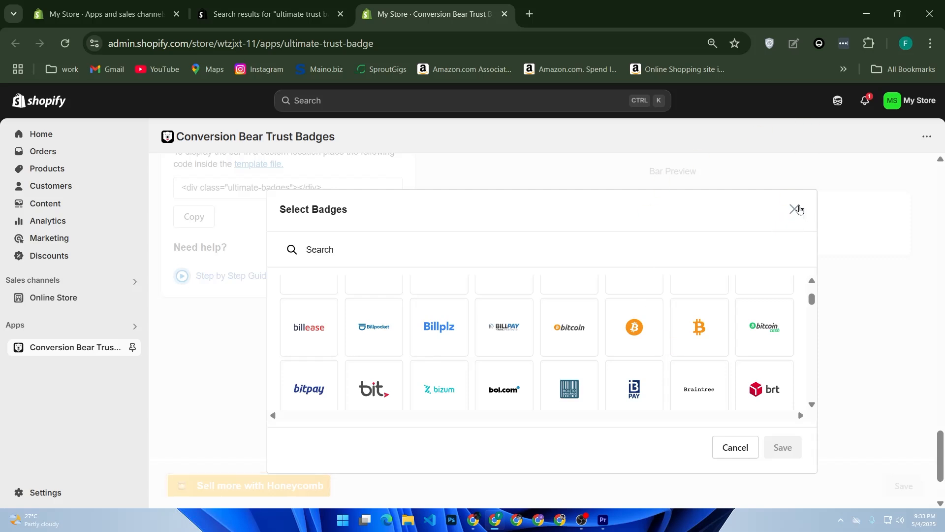
left_click(793, 210)
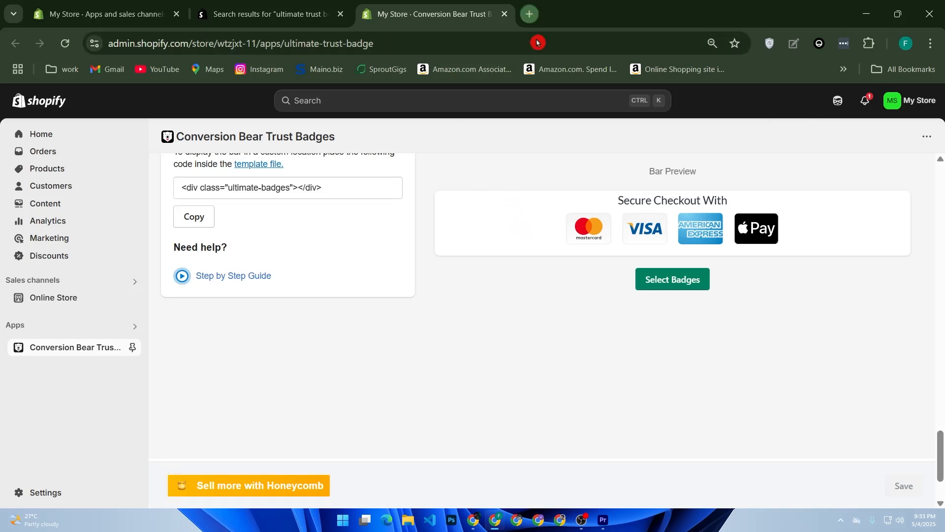
Open a new browser tab and search Google for free trust badge png
key("ctrl+t")
left_click(524, 273)
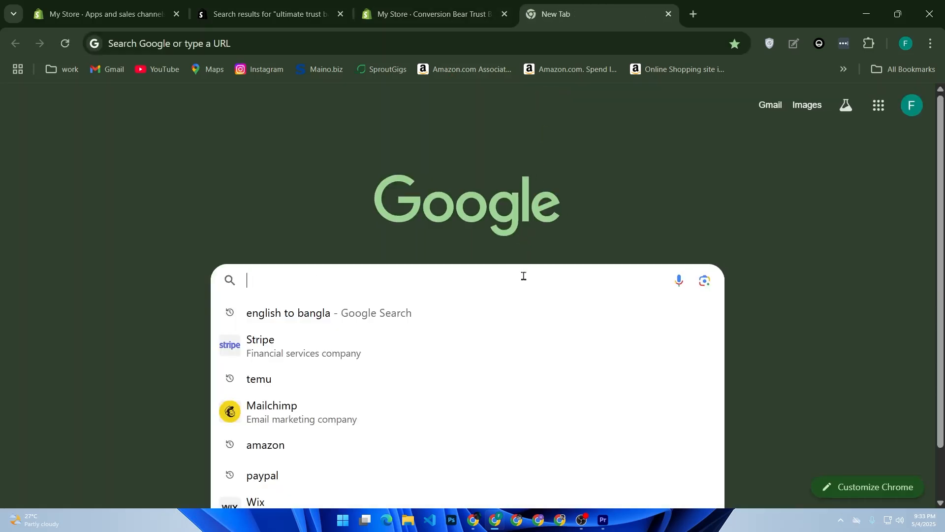
type("free")
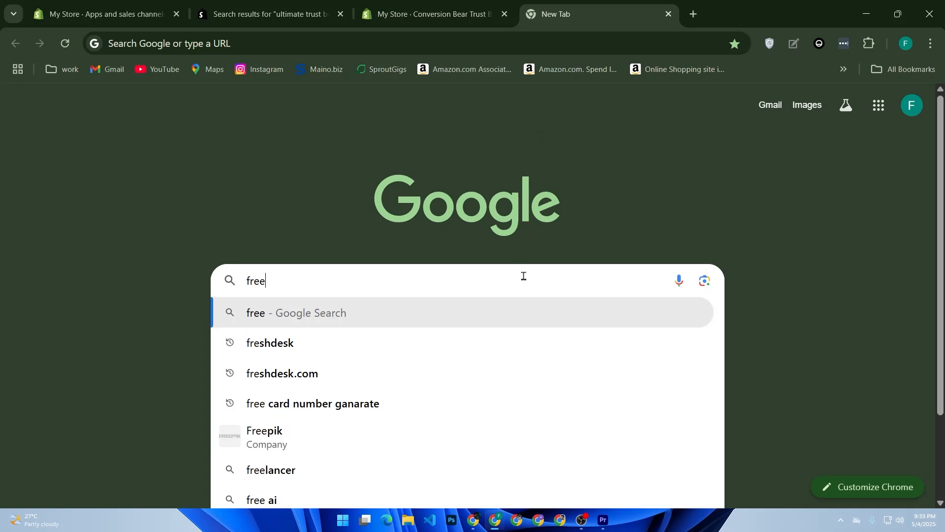
type(" trust")
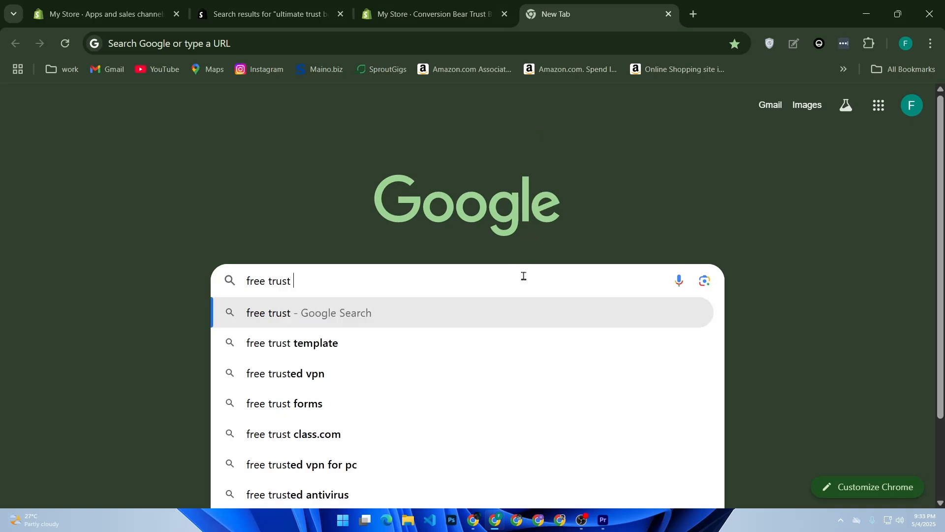
type(" badg")
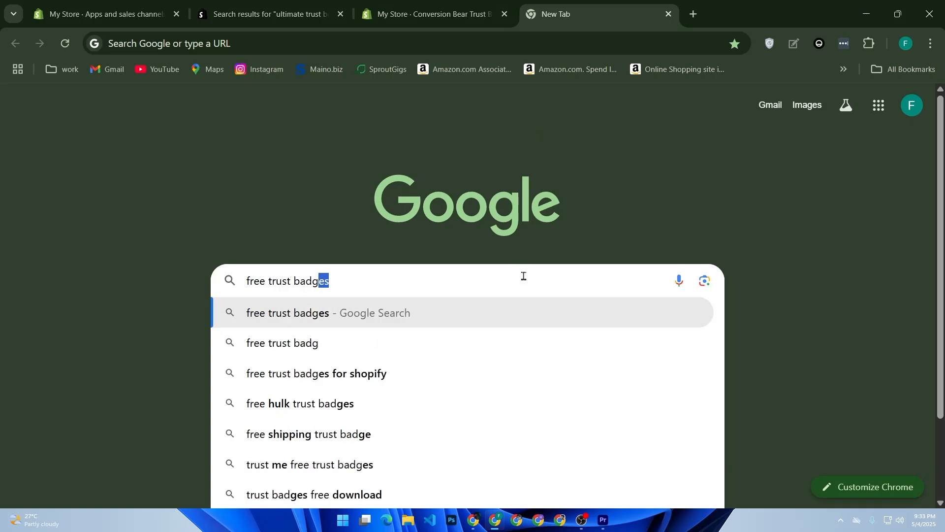
type("e png")
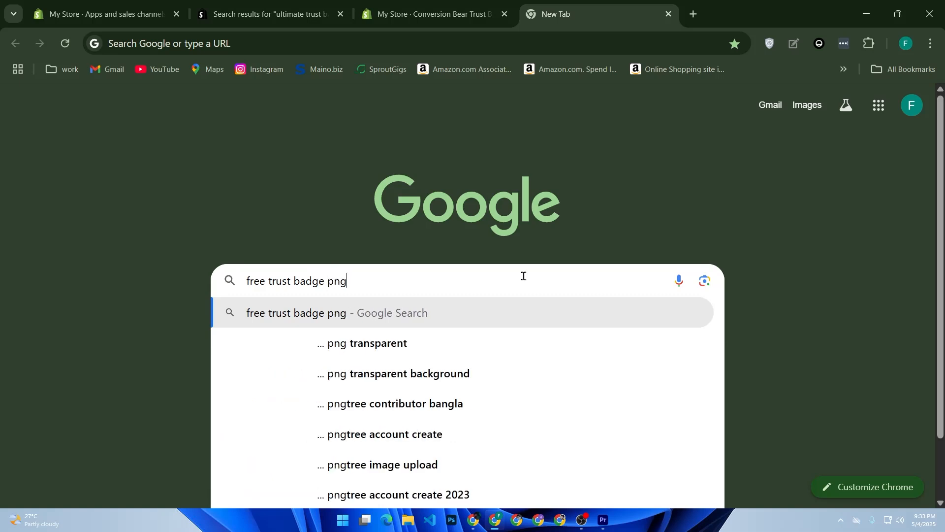
key("Return")
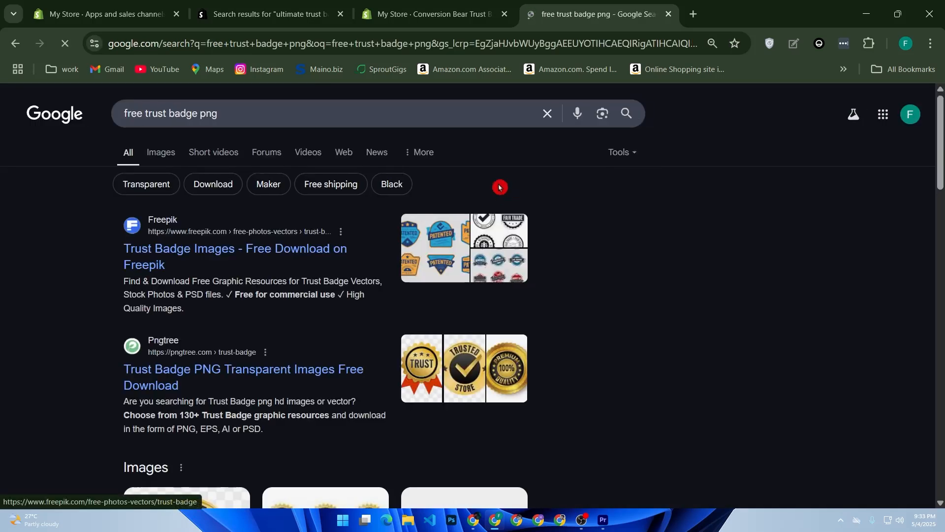
Save the gold Trusted Store badge image from Google Images to the Downloads folder
left_click(152, 155)
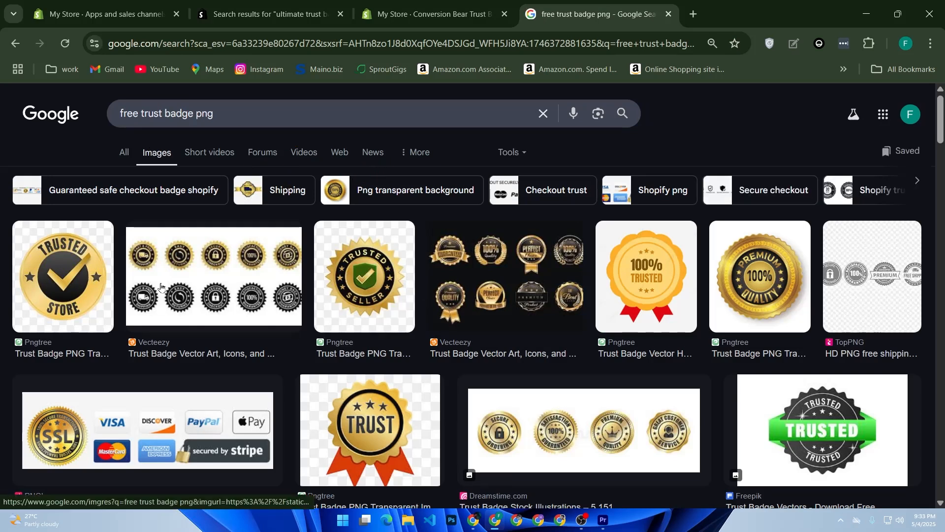
left_click(96, 296)
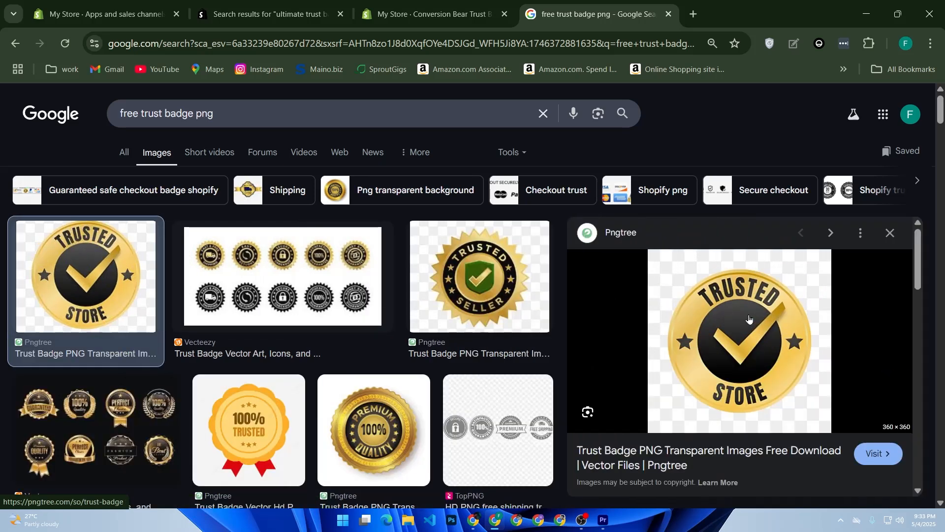
right_click(749, 318)
left_click(798, 374)
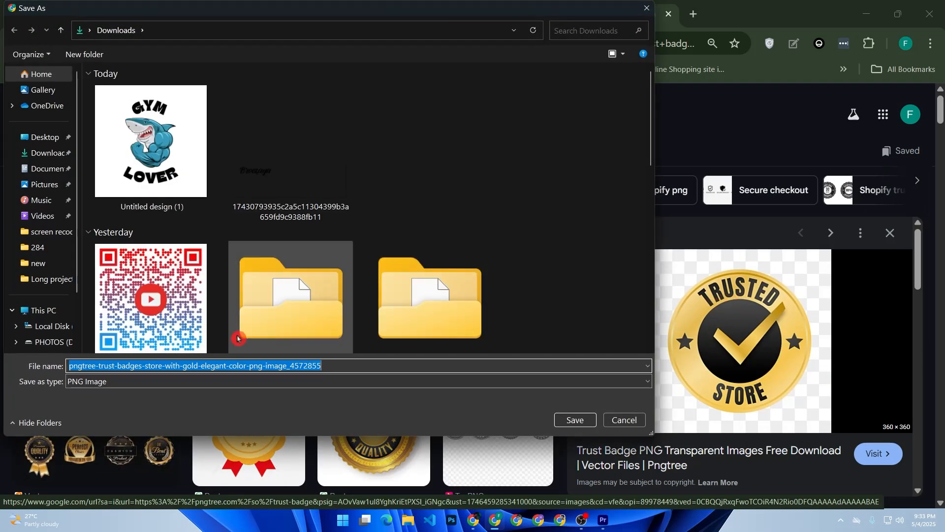
left_click(565, 419)
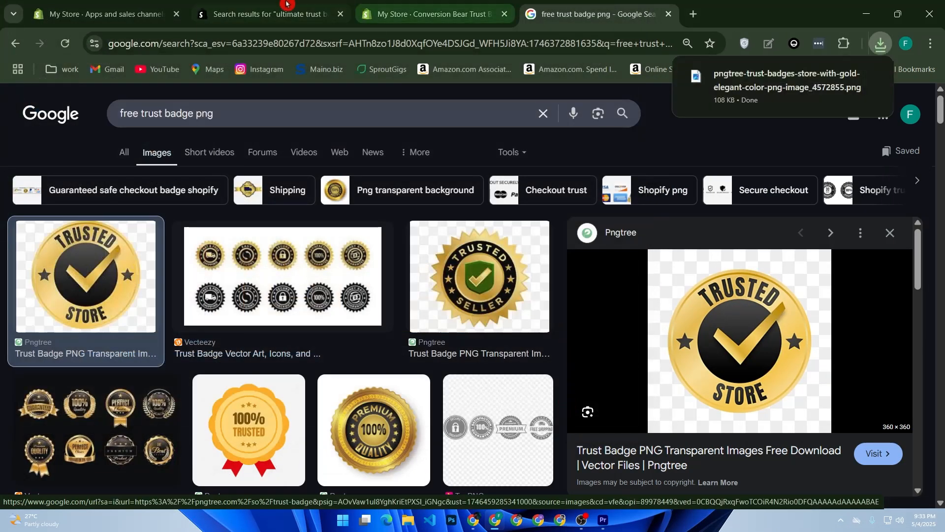
Try to search the store settings for files
left_click(106, 14)
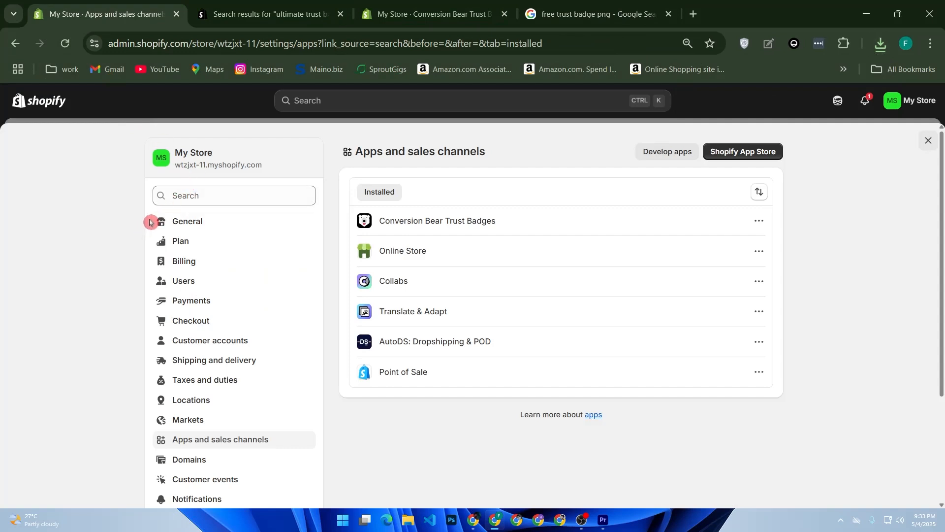
scroll(185, 327, "down", 3)
scroll(199, 266, "up", 3)
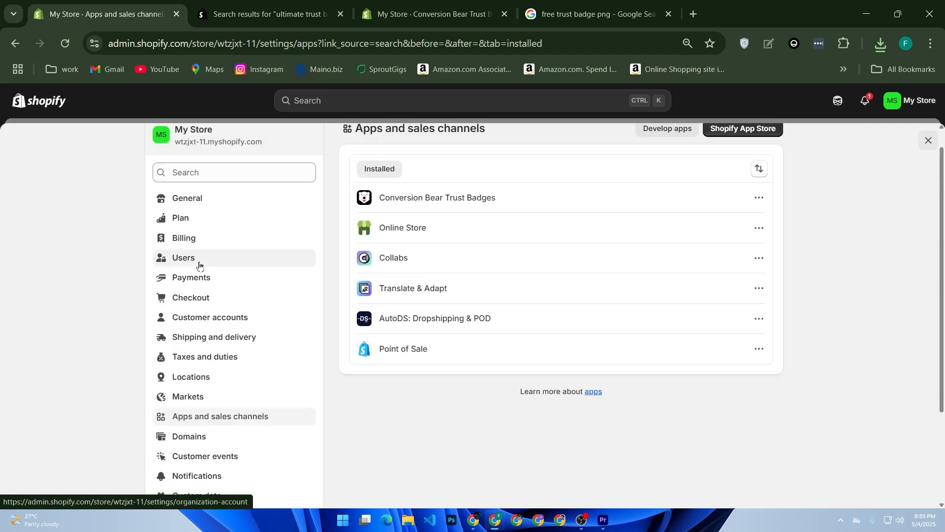
left_click_drag(156, 209, 140, 160)
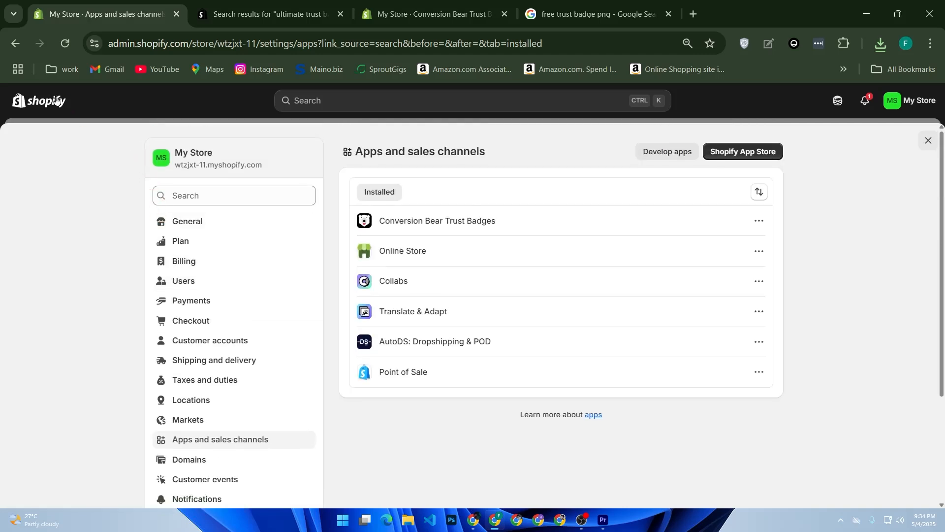
left_click(200, 197)
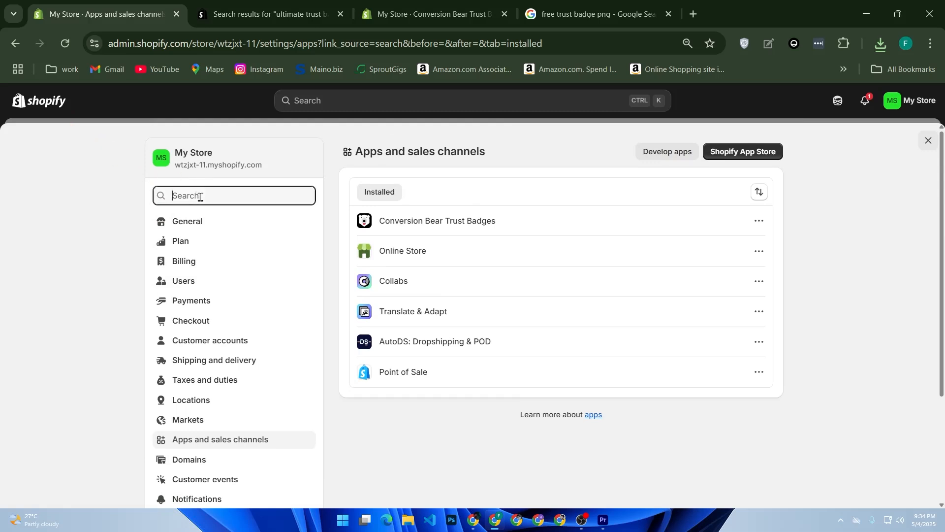
type("filew")
key("BackSpace")
type("s")
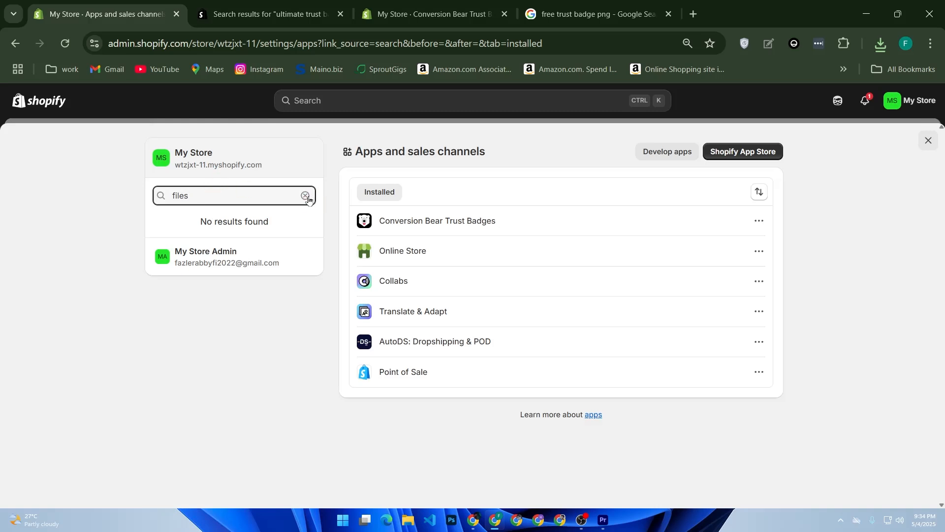
left_click(306, 196)
Upload the downloaded trust badge PNG to the store's Files
left_click(48, 111)
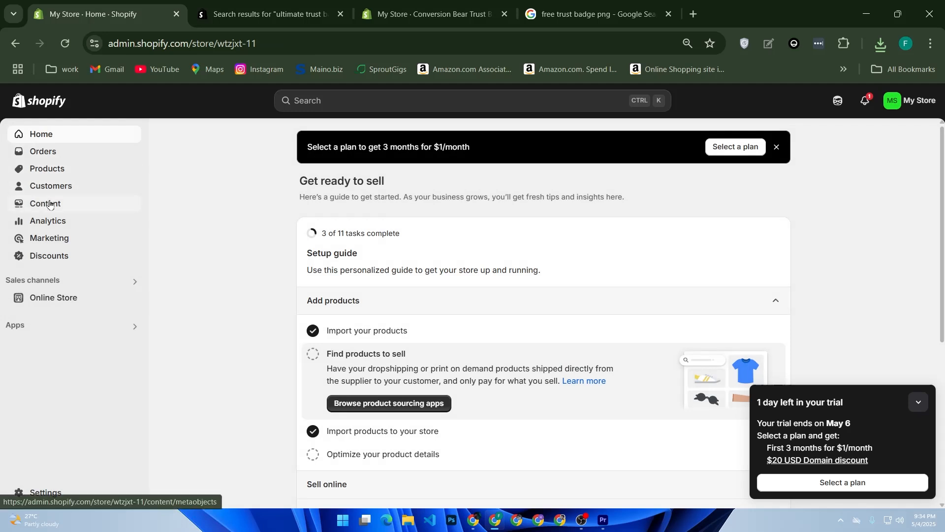
left_click(58, 202)
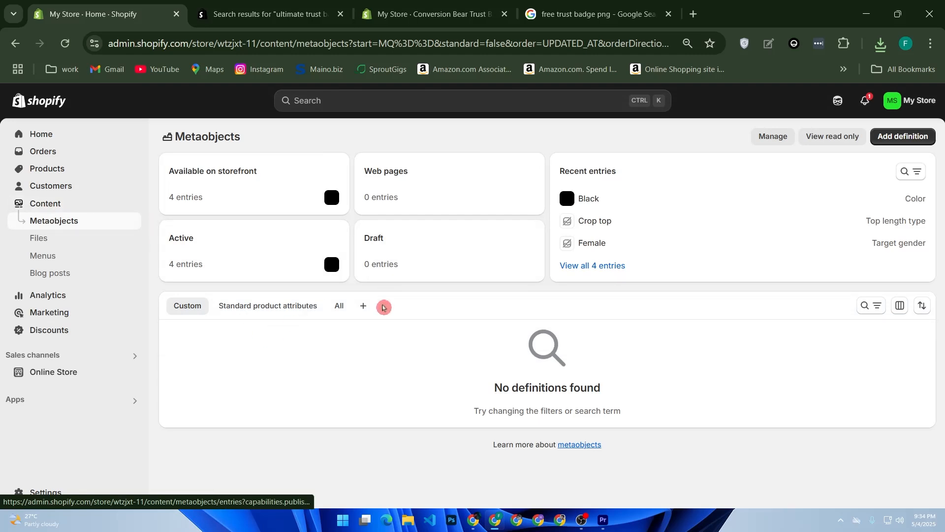
left_click(57, 239)
left_click(126, 237)
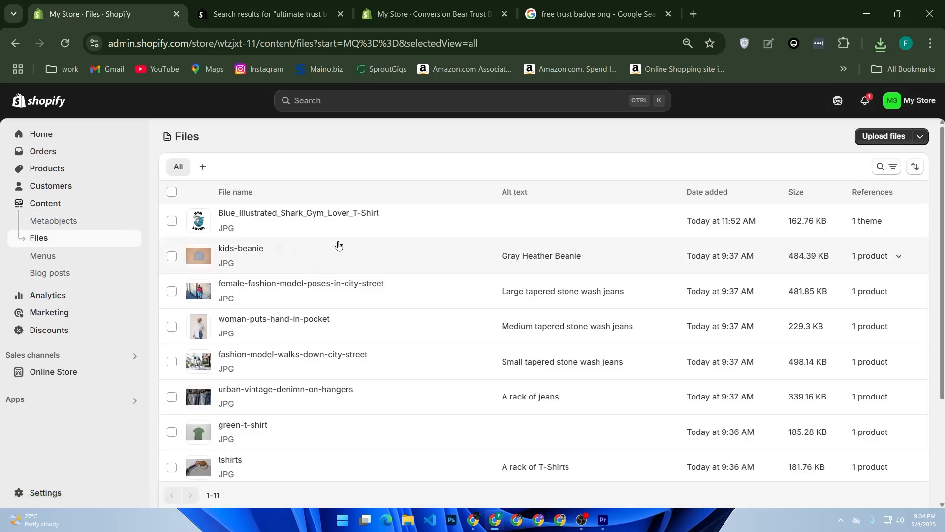
left_click(884, 138)
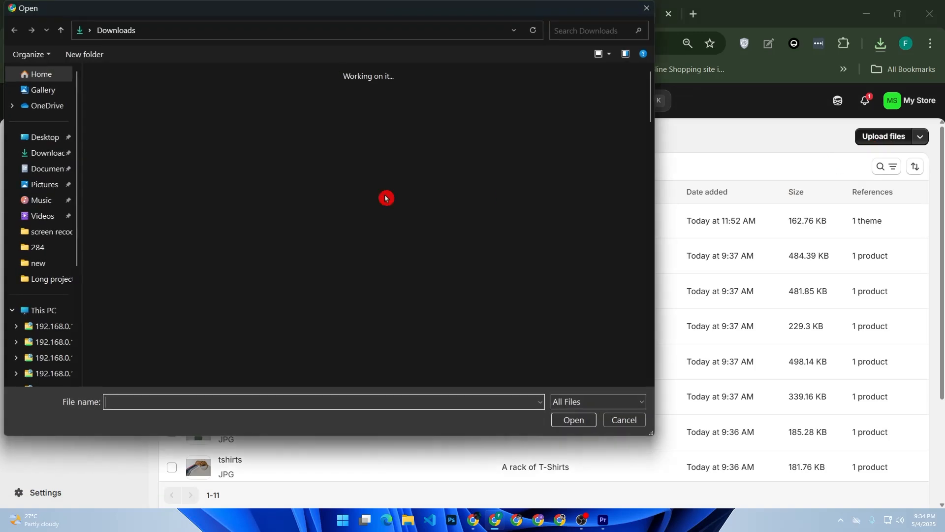
double_click(134, 142)
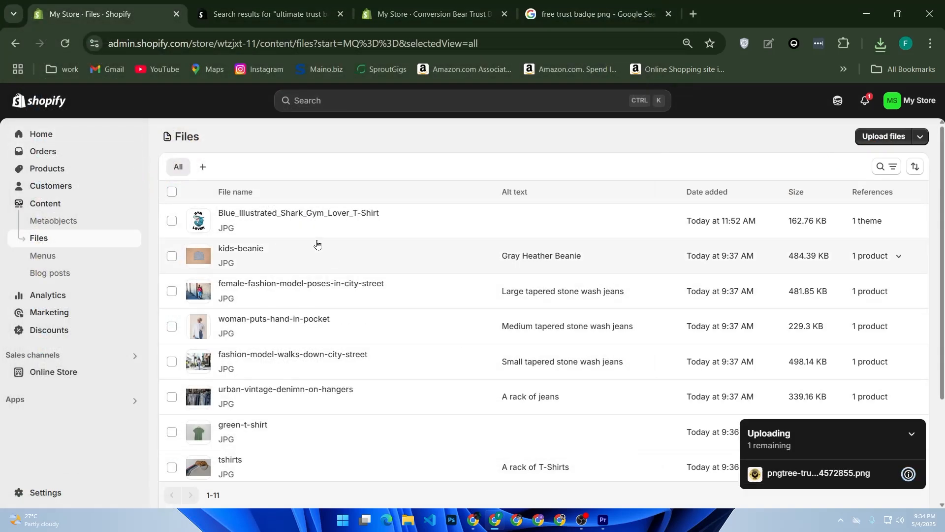
Customize the Spotlight theme and add an Image with text section to the home page template
left_click(69, 372)
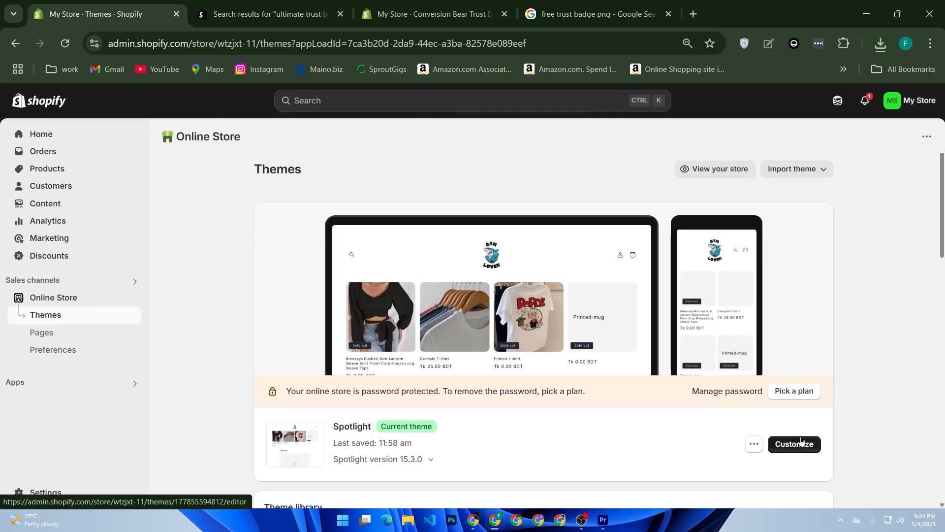
left_click(801, 440)
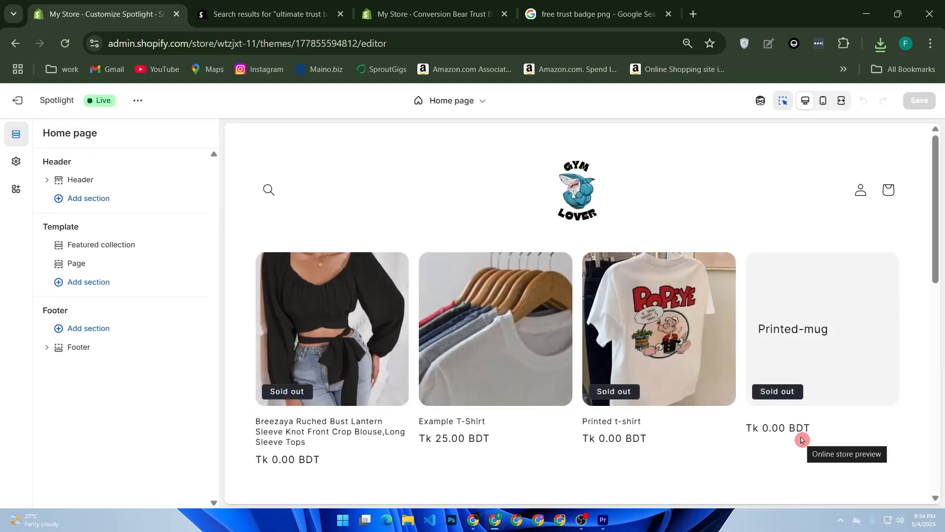
scroll(590, 405, "down", 10)
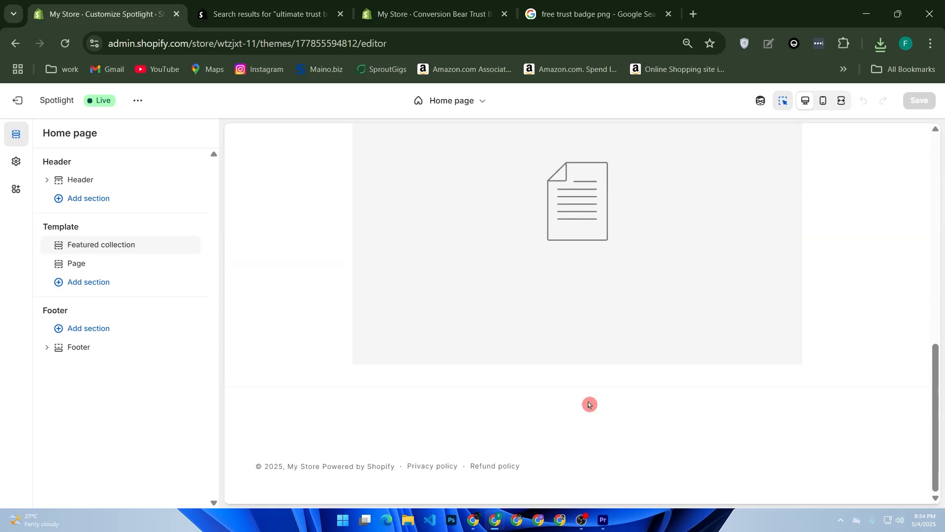
scroll(589, 404, "up", 10)
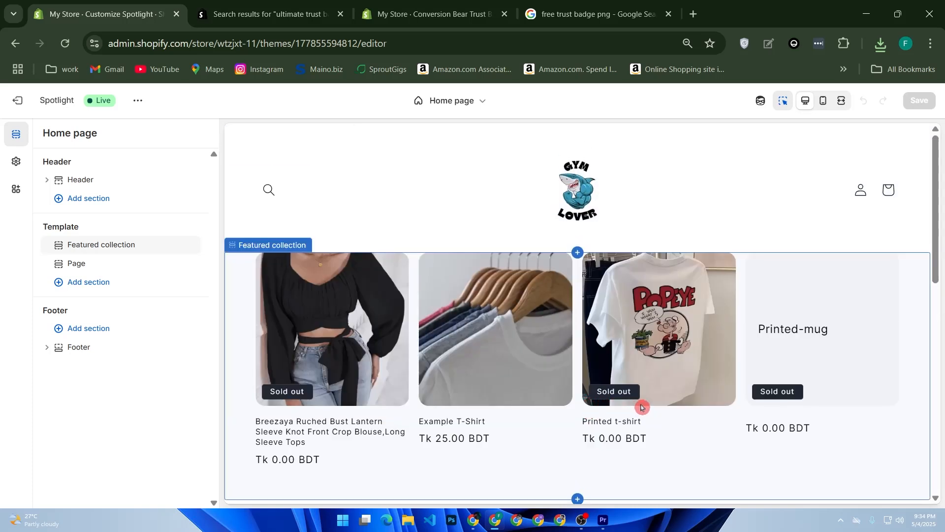
left_click(527, 319)
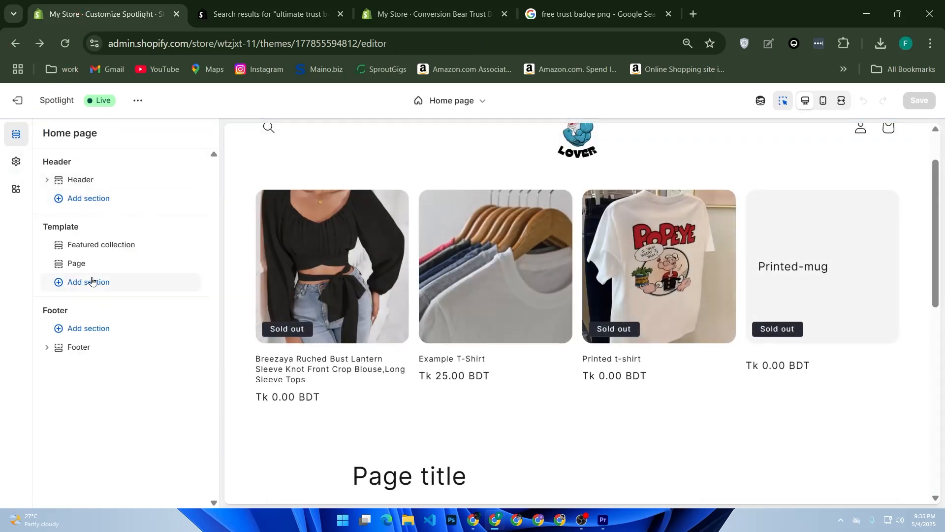
left_click(94, 283)
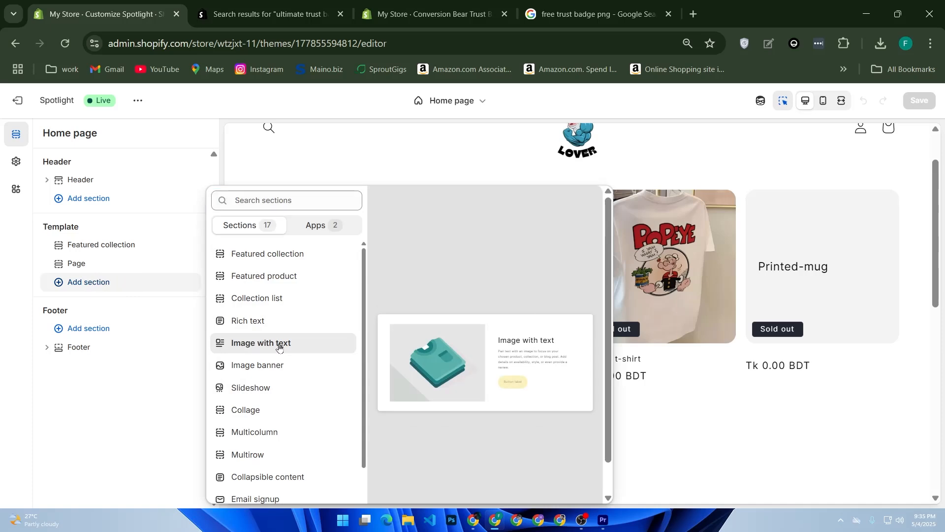
left_click(280, 343)
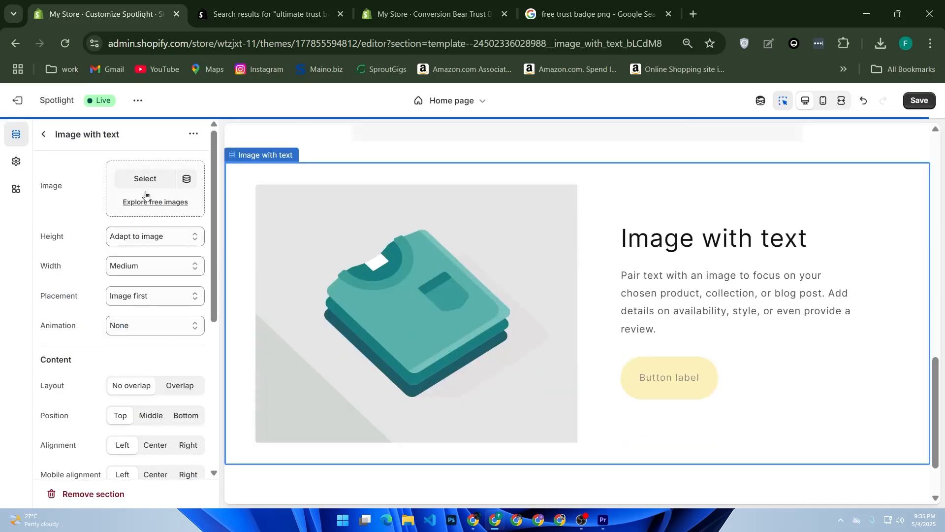
Set the section's image to the uploaded trust badge PNG
left_click(146, 179)
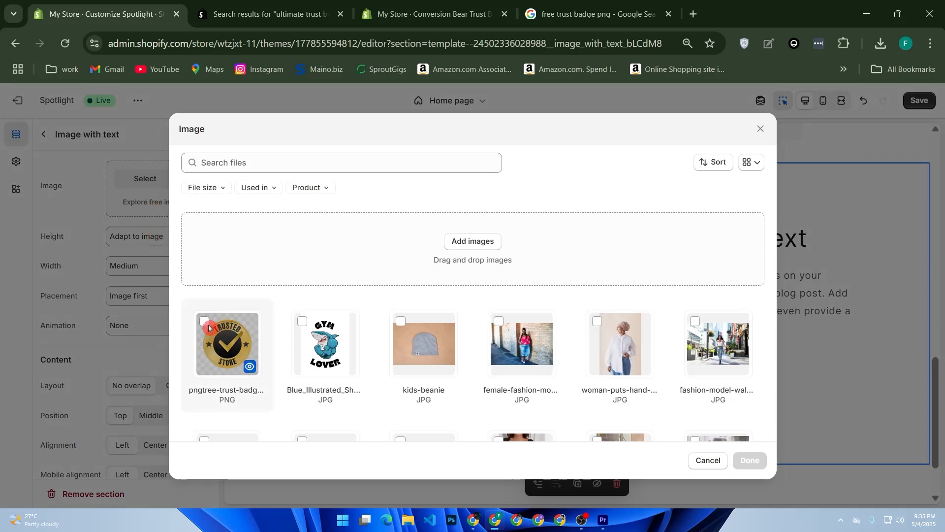
left_click(207, 326)
left_click(749, 460)
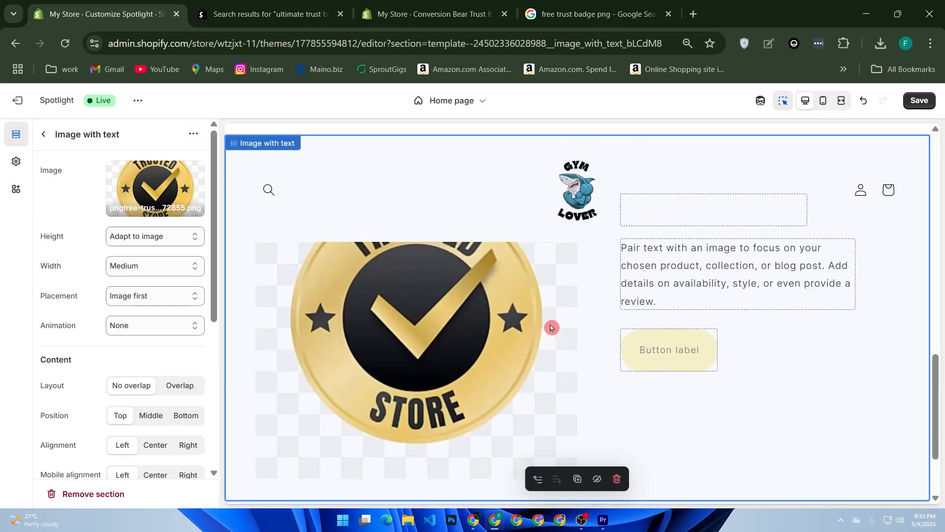
Set the section's content position to Middle and its padding to 12 px top and 8 px bottom
left_click(153, 416)
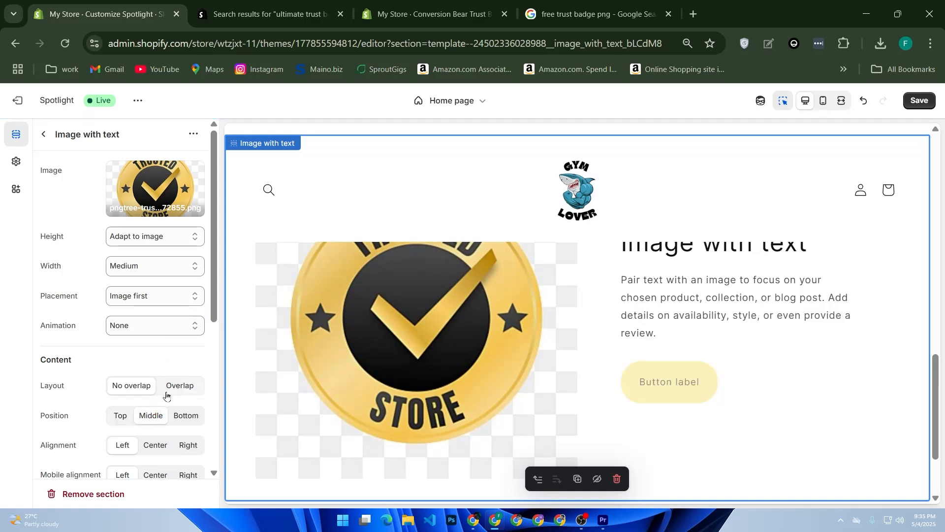
scroll(167, 393, "down", 5)
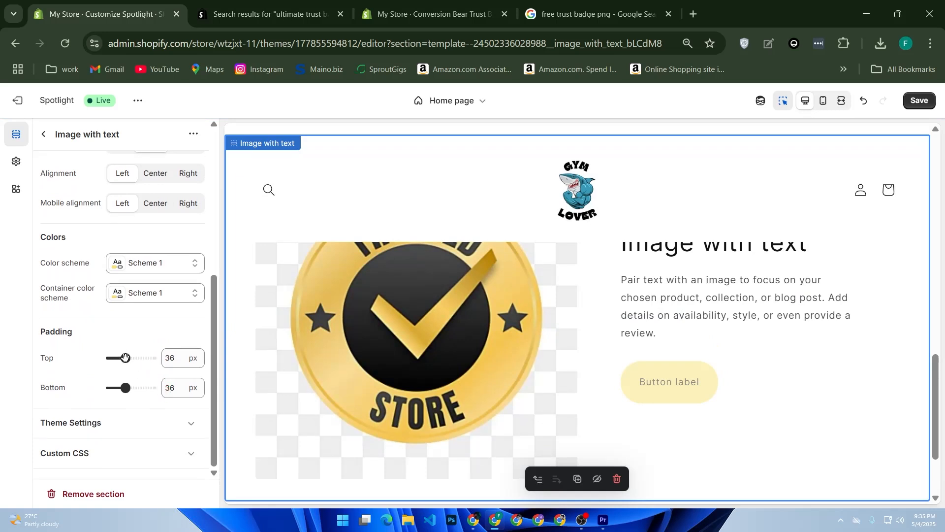
left_click_drag(117, 359, 114, 389)
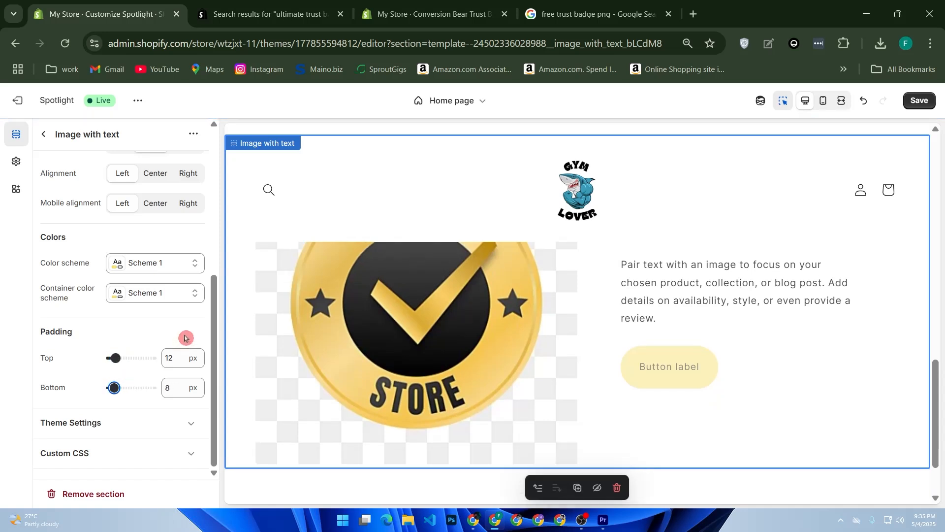
scroll(177, 345, "up", 3)
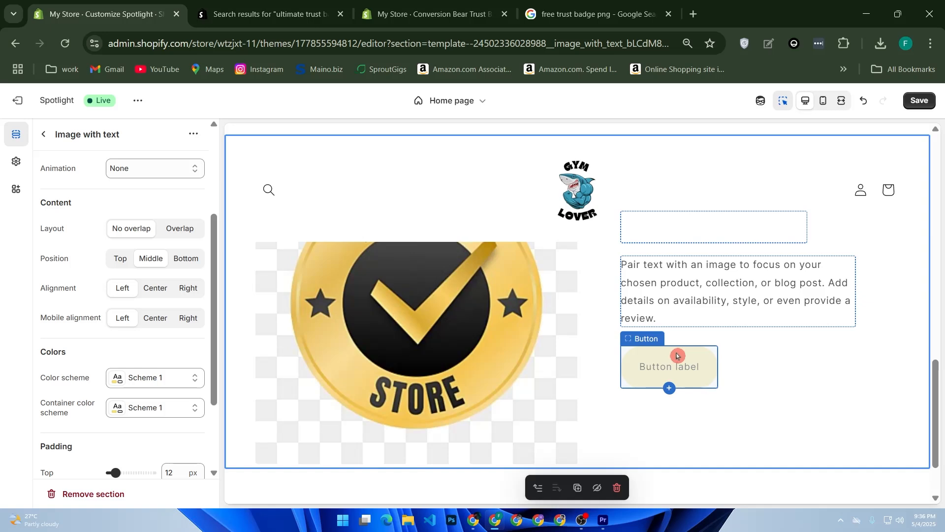
Remove the Page section from the home page template
scroll(677, 355, "up", 5)
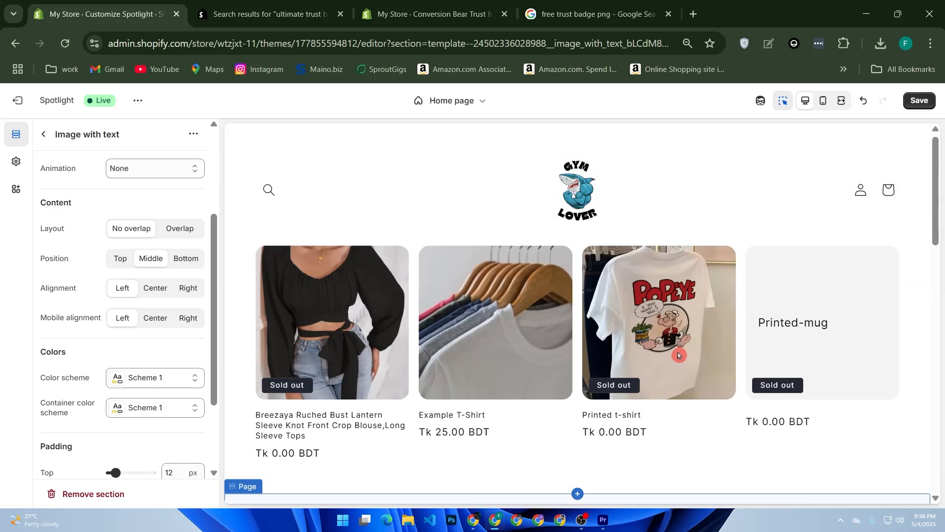
left_click(679, 355)
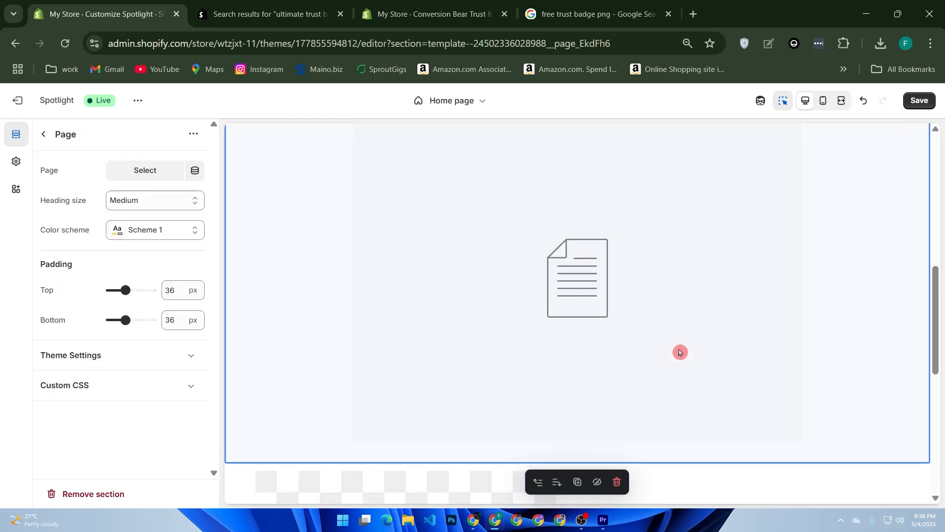
left_click(617, 481)
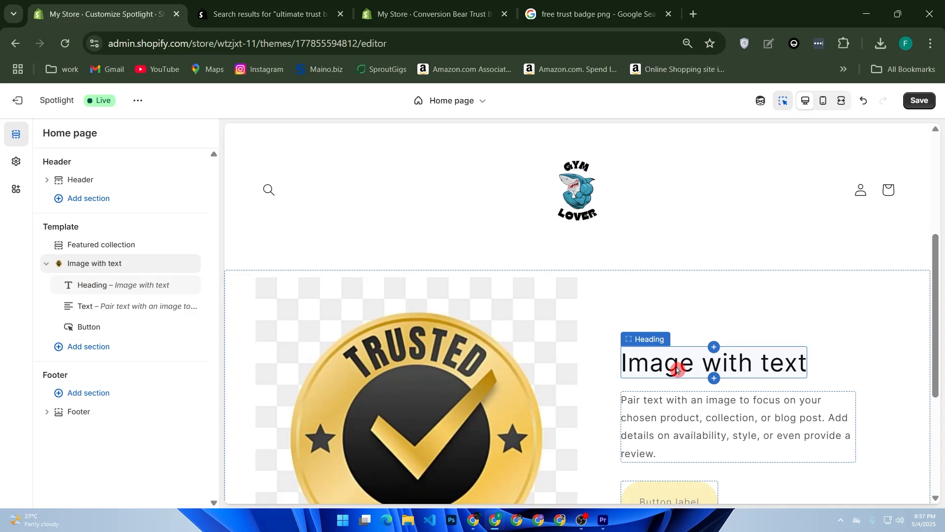
Open the Image with text section's heading for editing
left_click(635, 365)
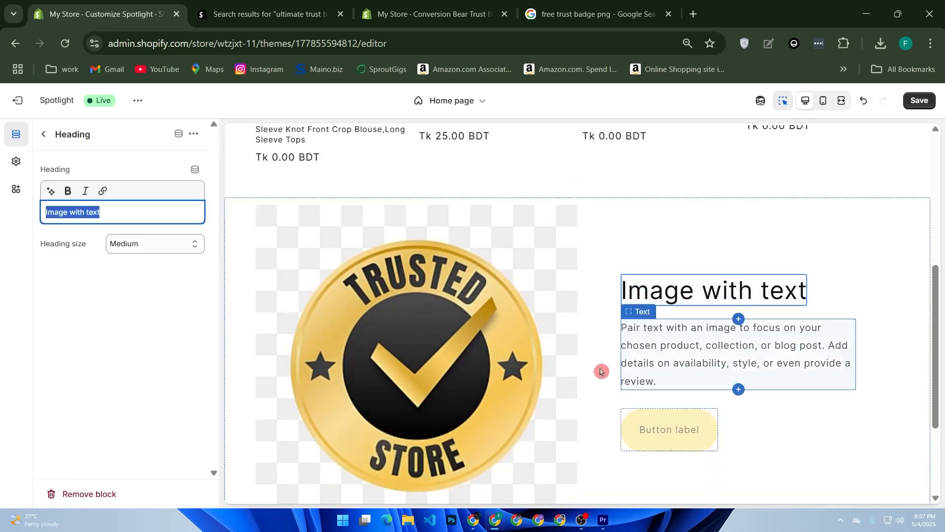